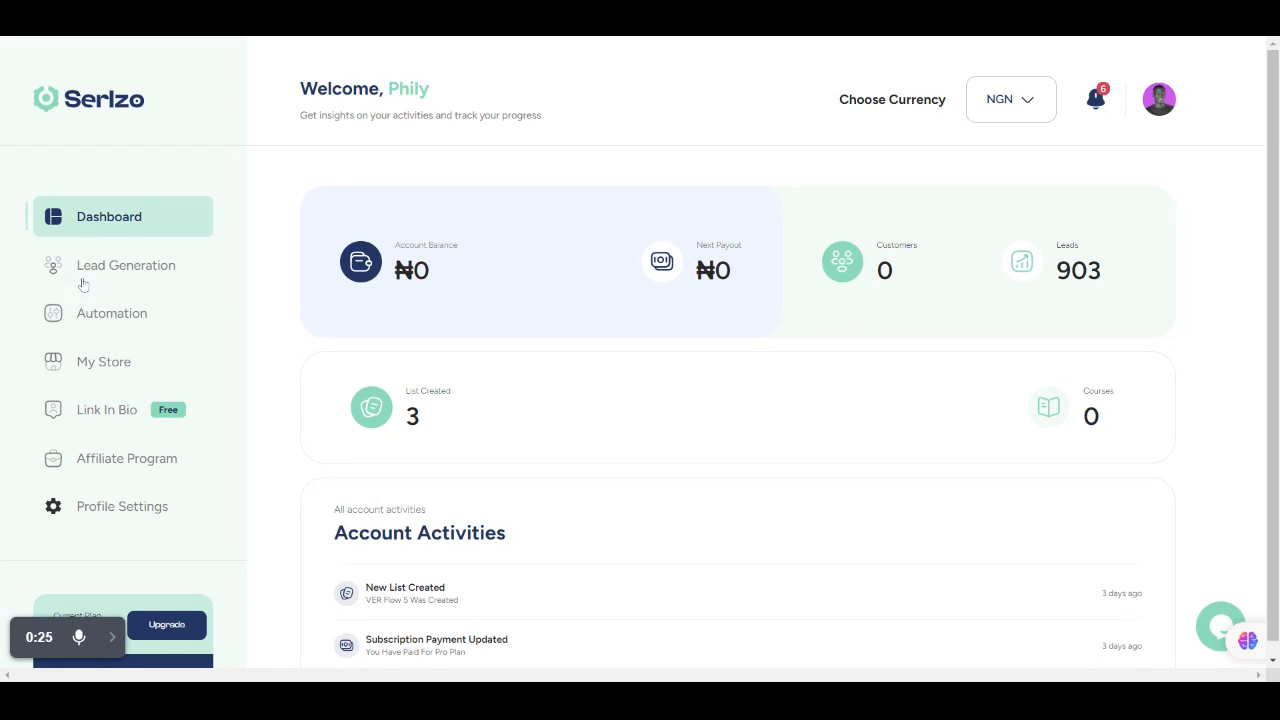
# - Open the WhatsApp Marketing auto responders within Automation
pyautogui.click(108, 318)
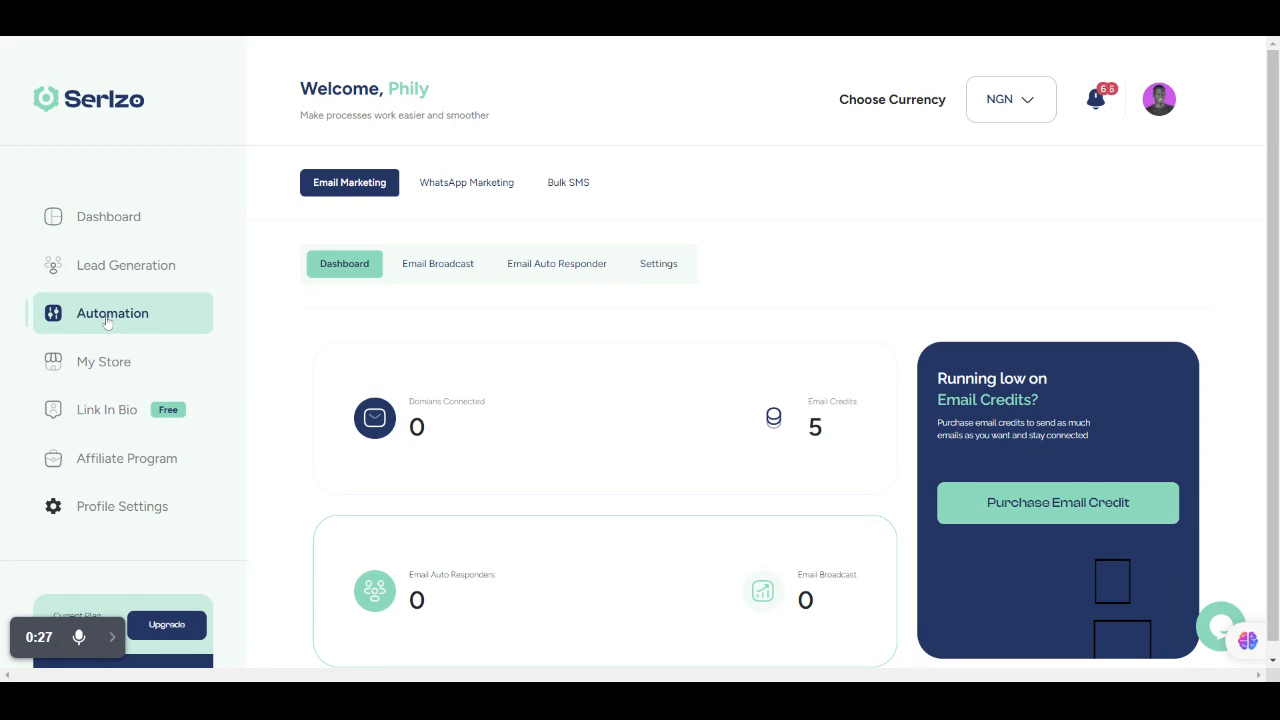
pyautogui.click(472, 186)
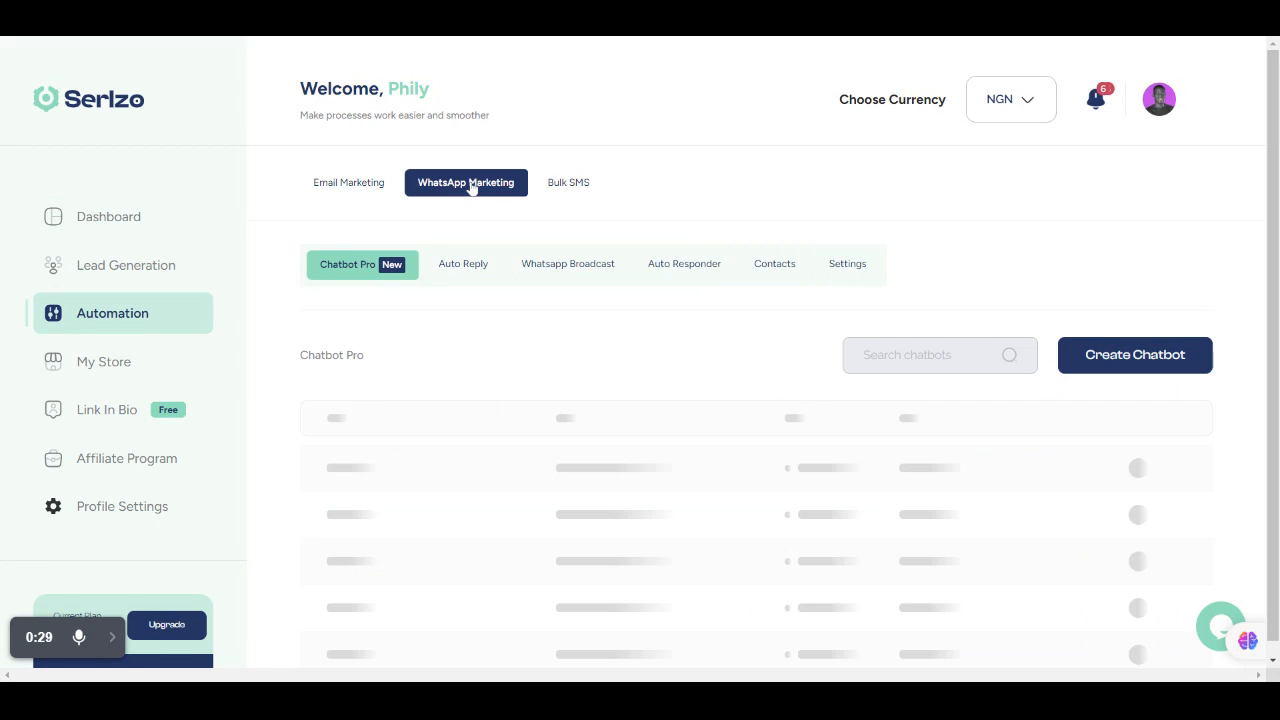
pyautogui.click(112, 638)
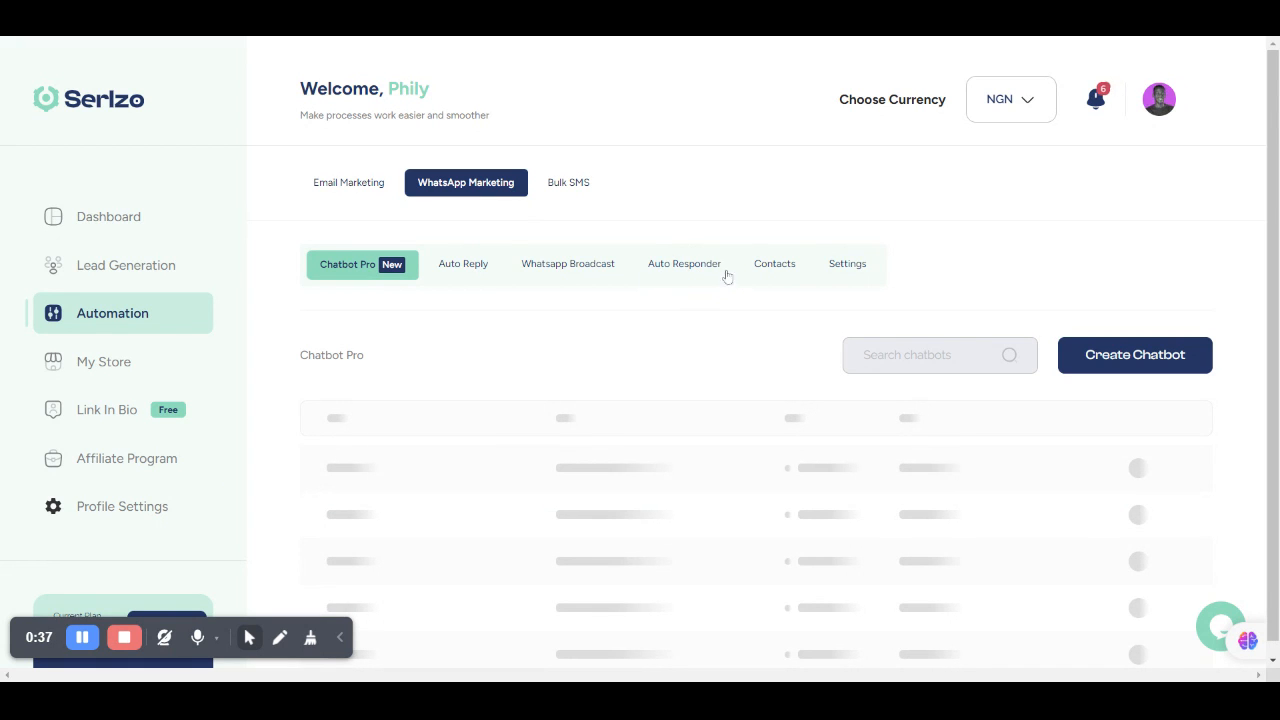
pyautogui.click(675, 265)
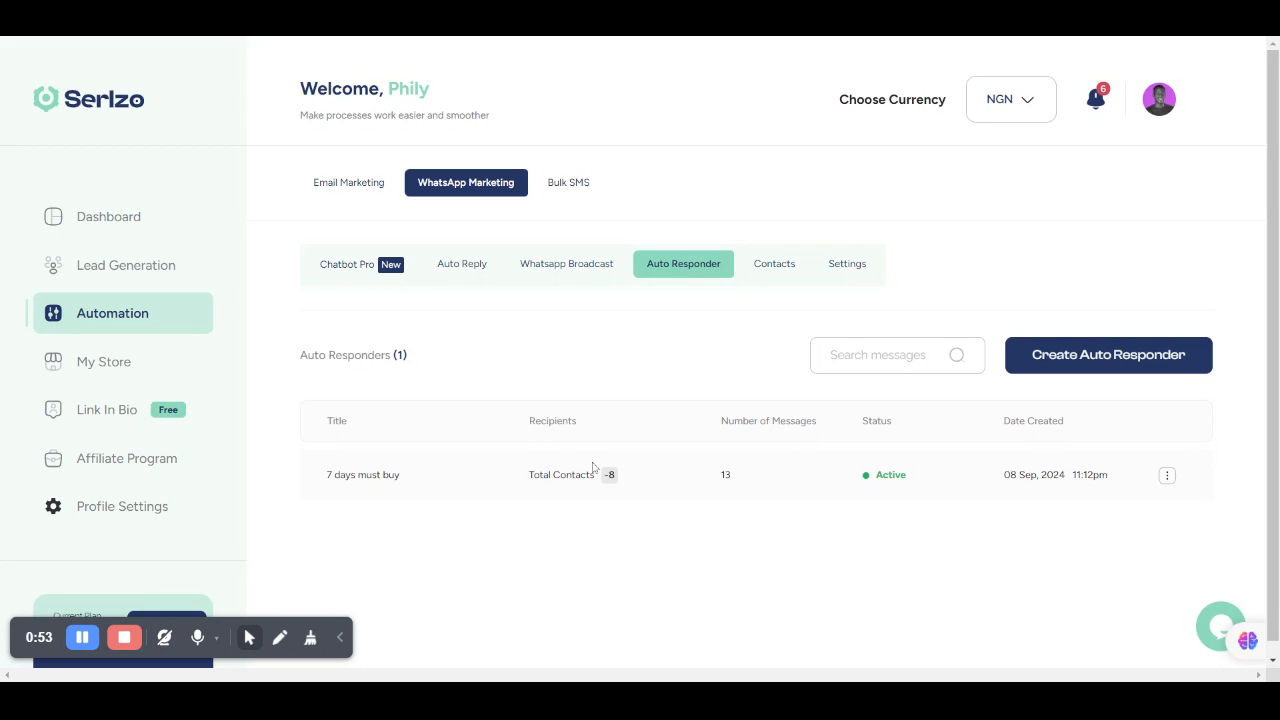
# - Examine the message and send timing of thread M1 in the "7 days must buy" auto responder, and return to the auto responder list
pyautogui.click(1166, 478)
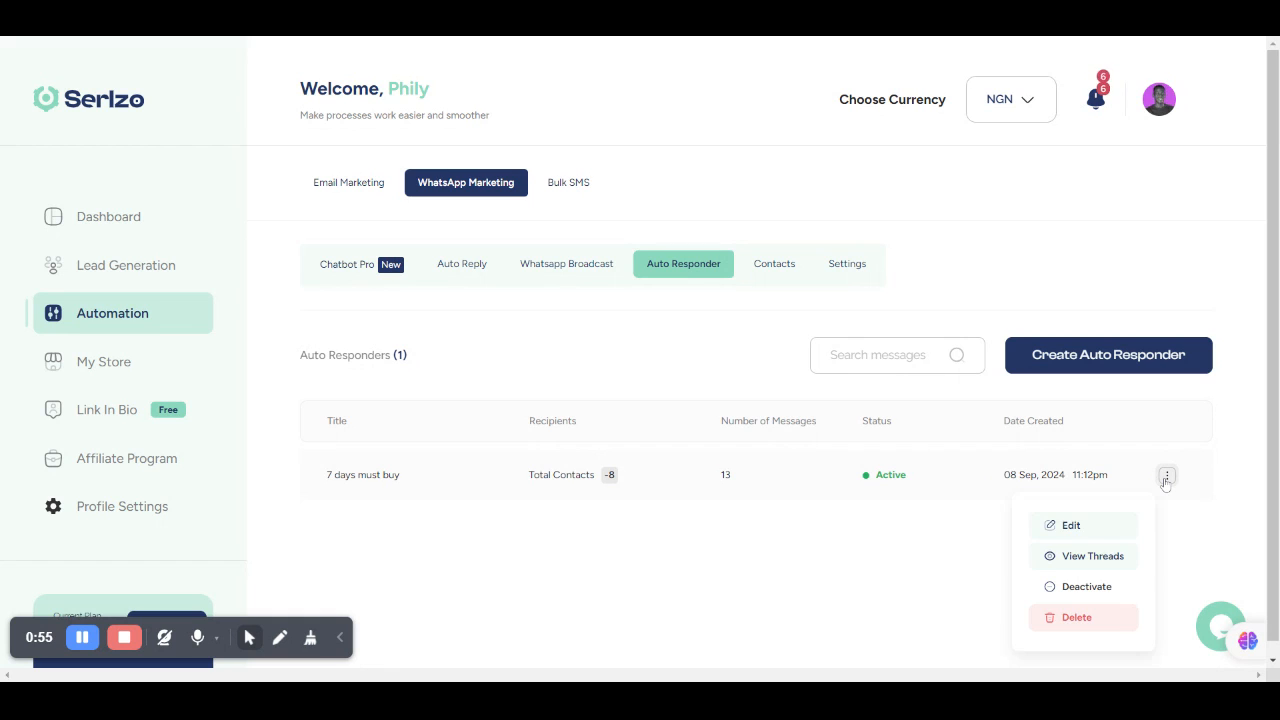
pyautogui.click(1086, 558)
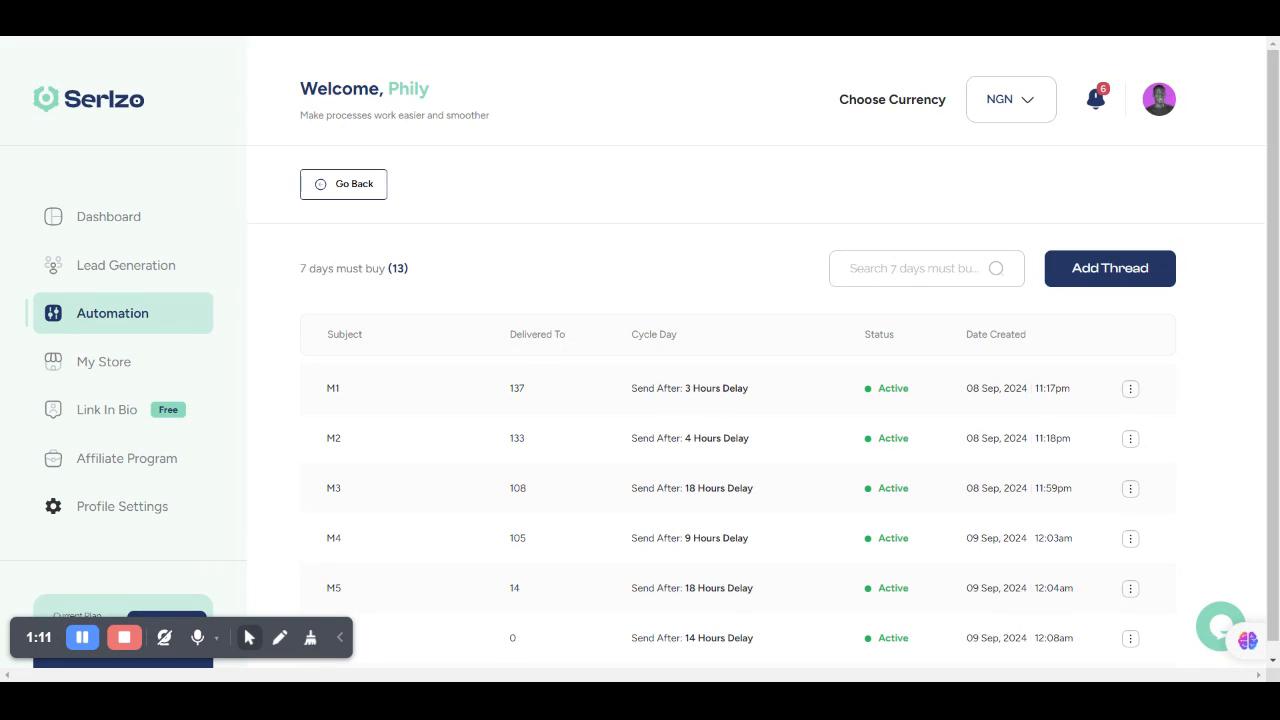
pyautogui.click(1130, 393)
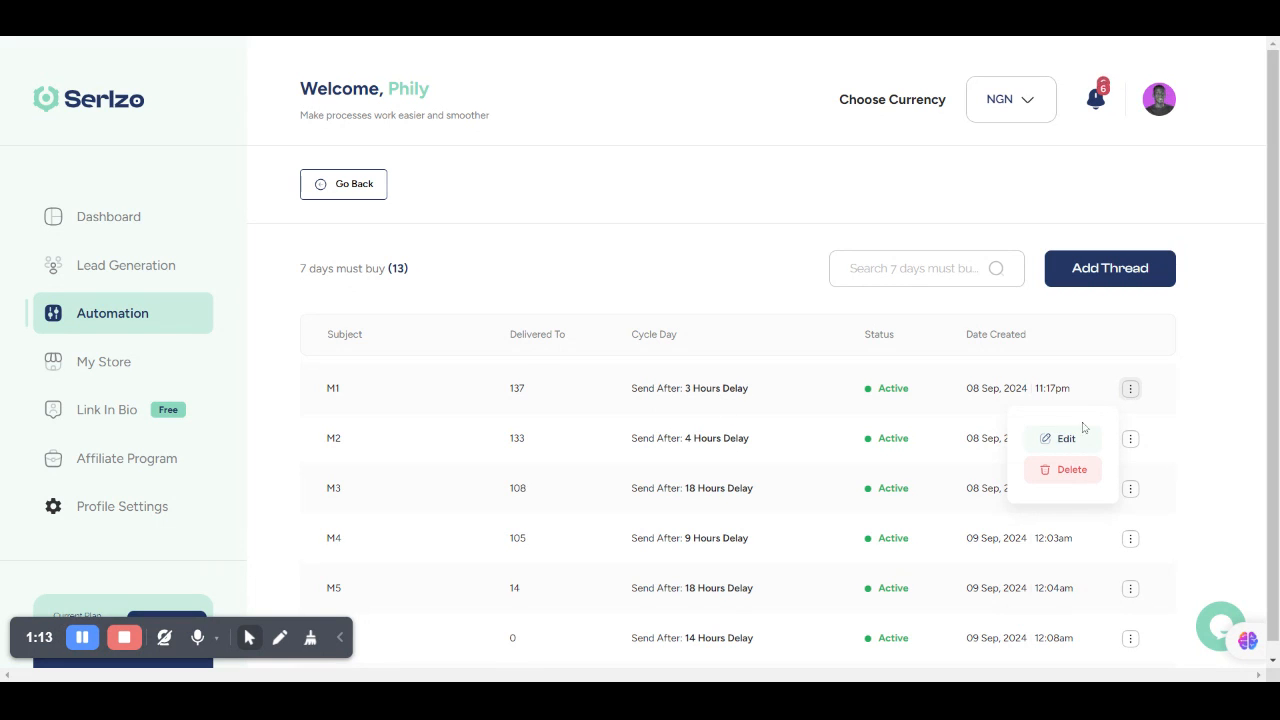
pyautogui.click(1048, 442)
pyautogui.scroll(-10, 1000, 400)
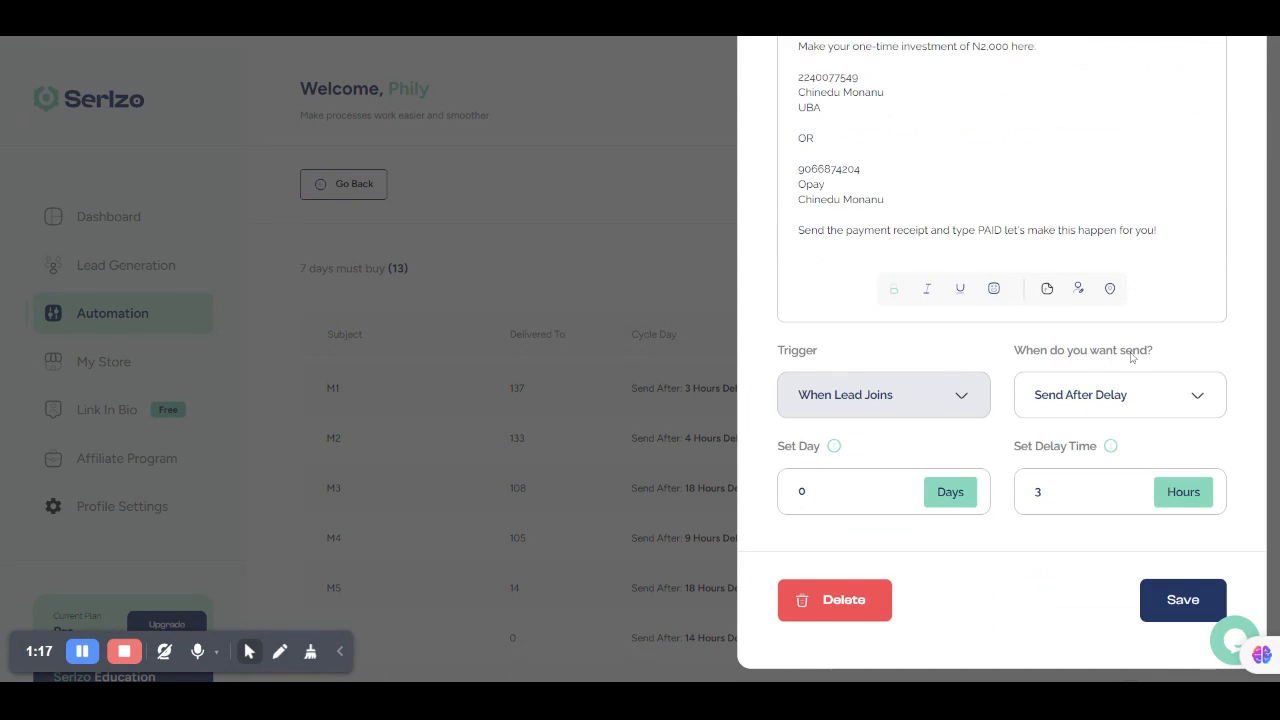
pyautogui.click(599, 407)
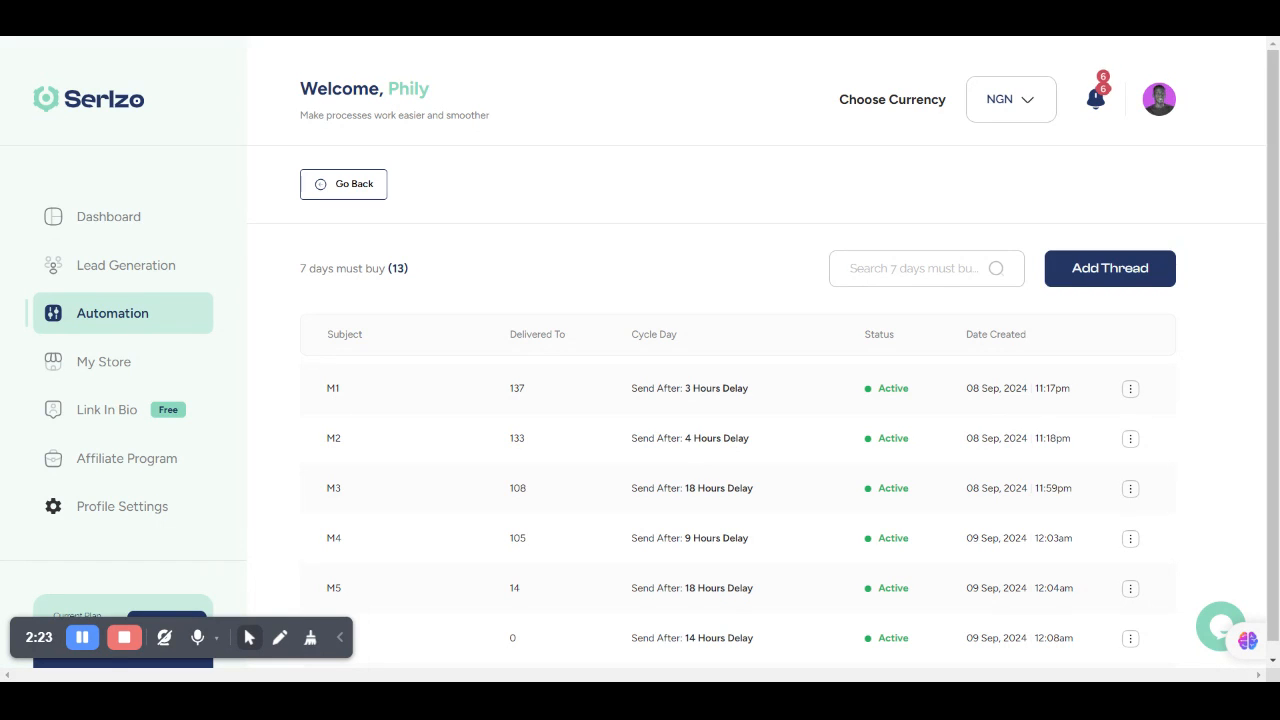
pyautogui.click(346, 187)
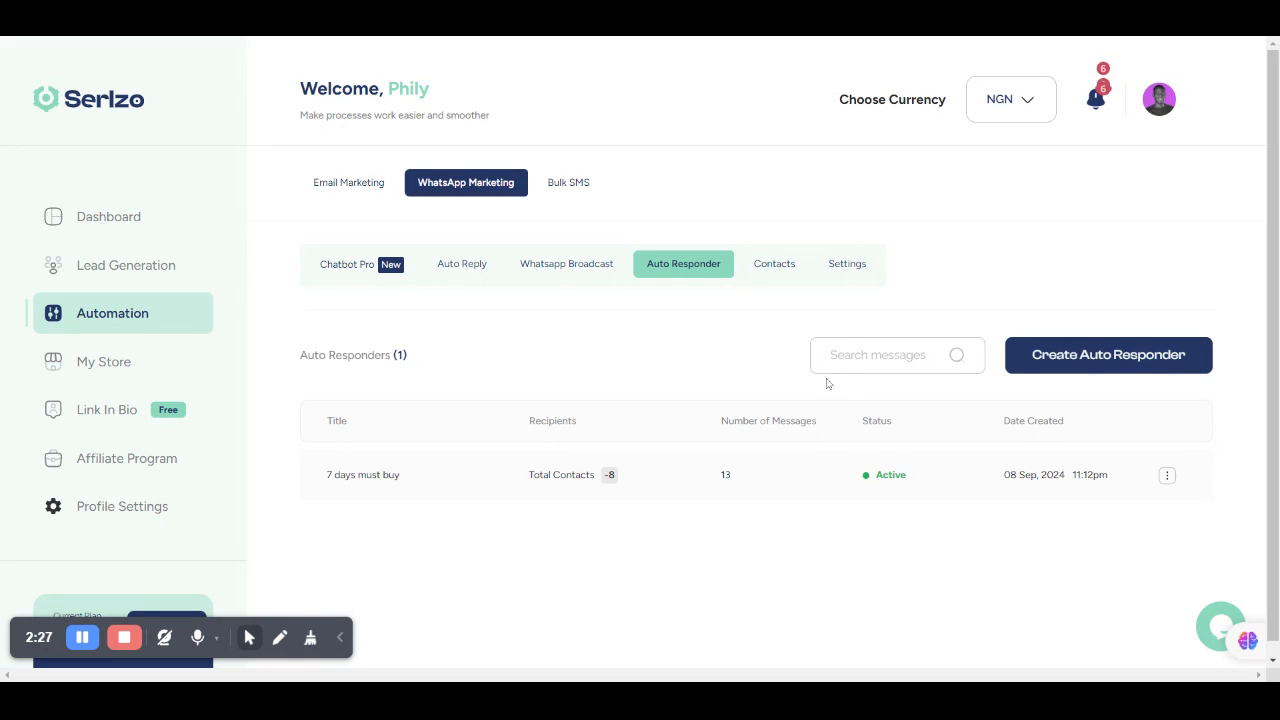
# - Start a new auto responder titled "7 days followup"
pyautogui.click(1055, 352)
pyautogui.click(1055, 352)
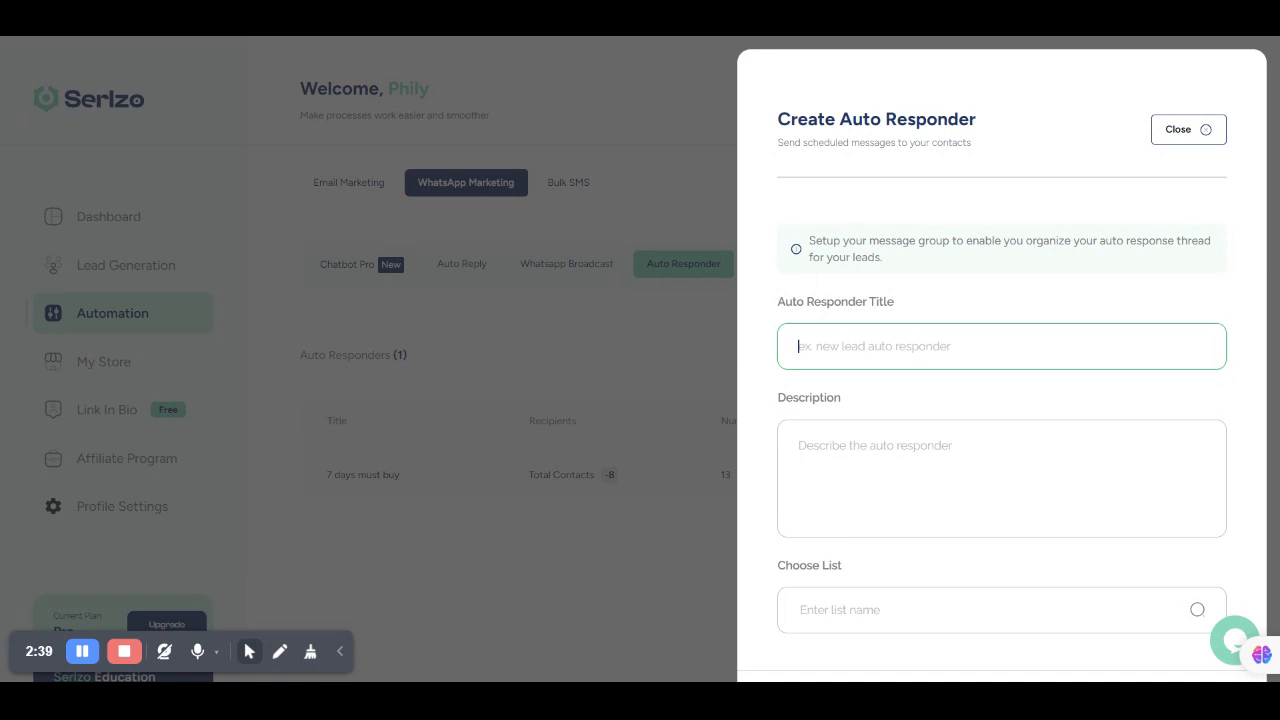
pyautogui.write('7 days')
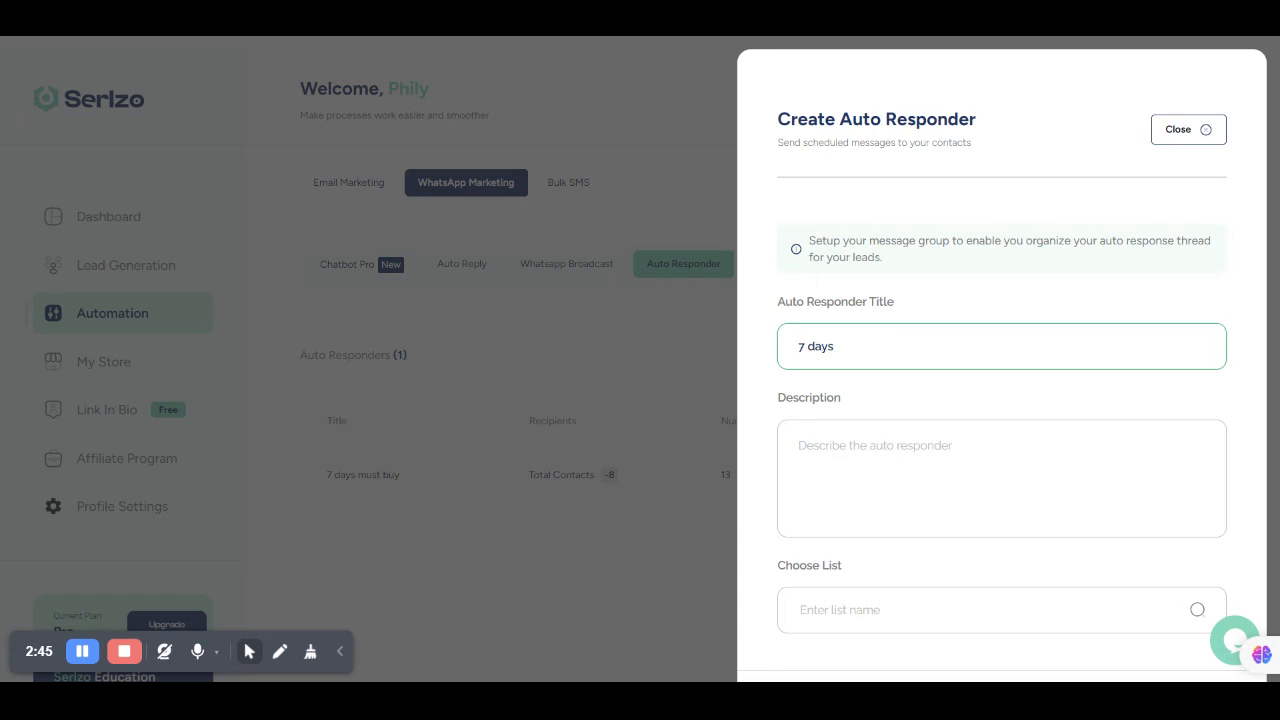
pyautogui.write(' followup')
pyautogui.press('Tab')
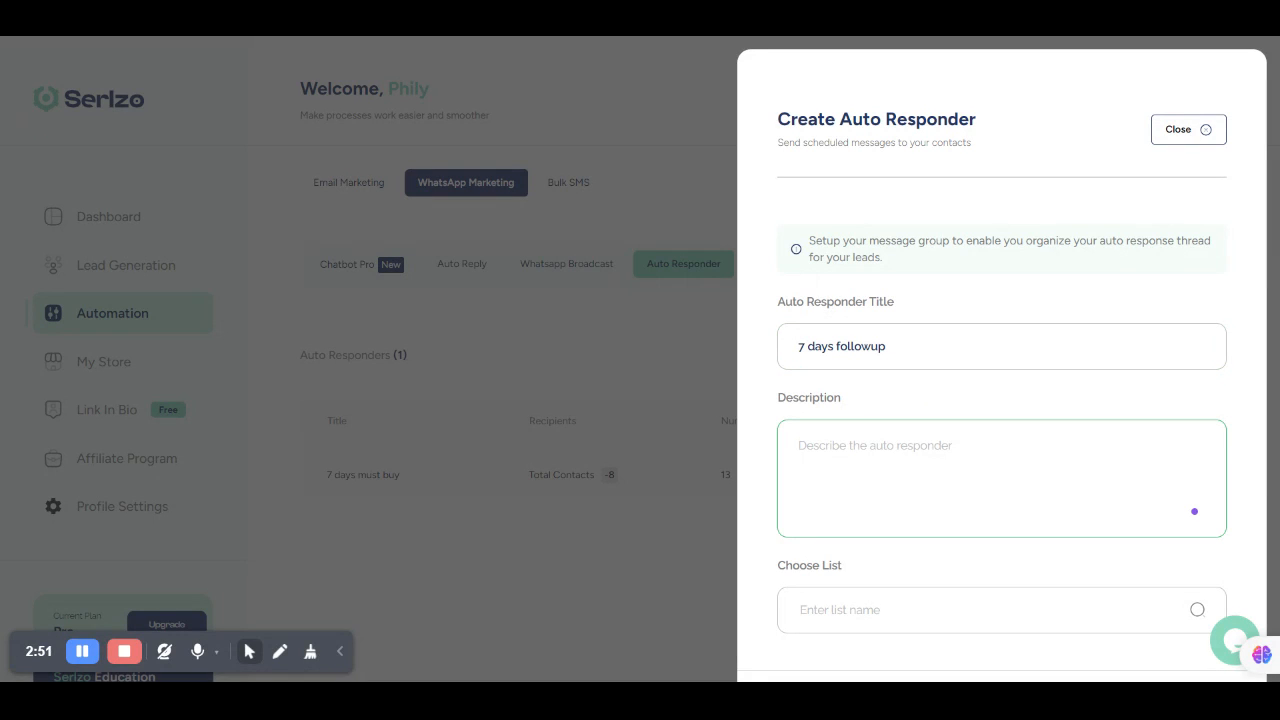
# - Enter the auto responder description "The followup sequence for my digital course"
pyautogui.write('The followu')
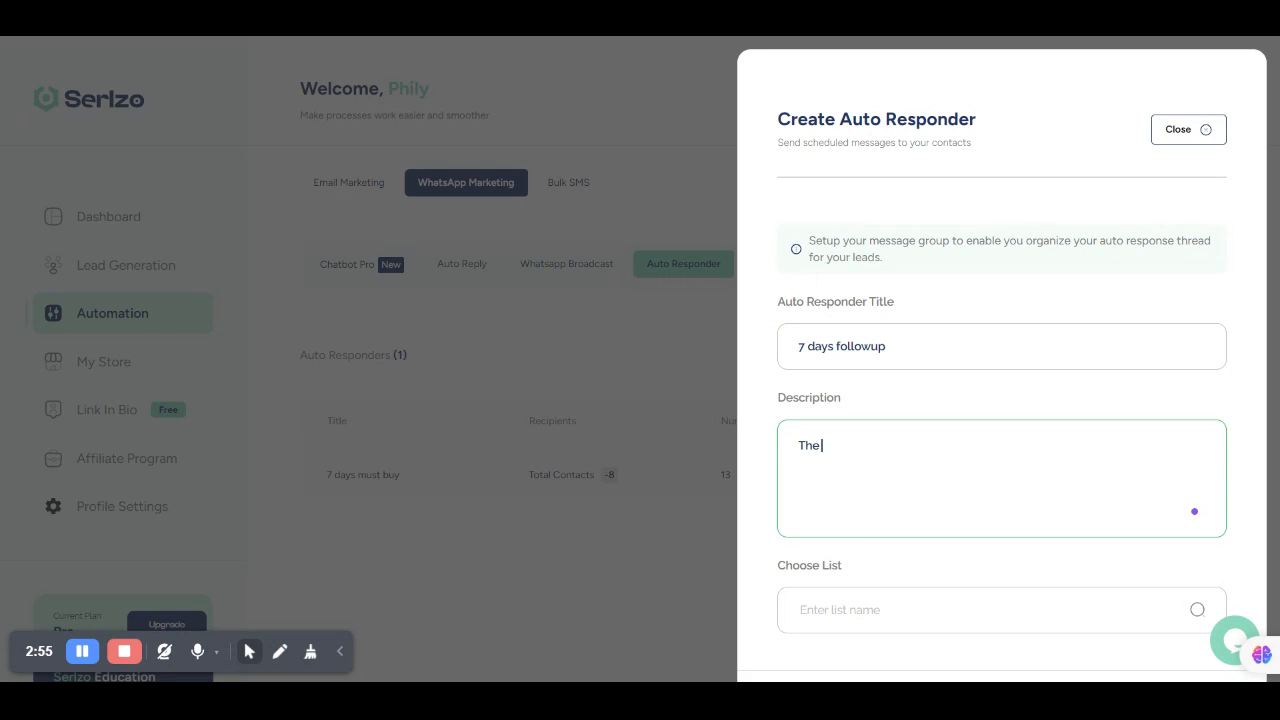
pyautogui.write('p sequence fo')
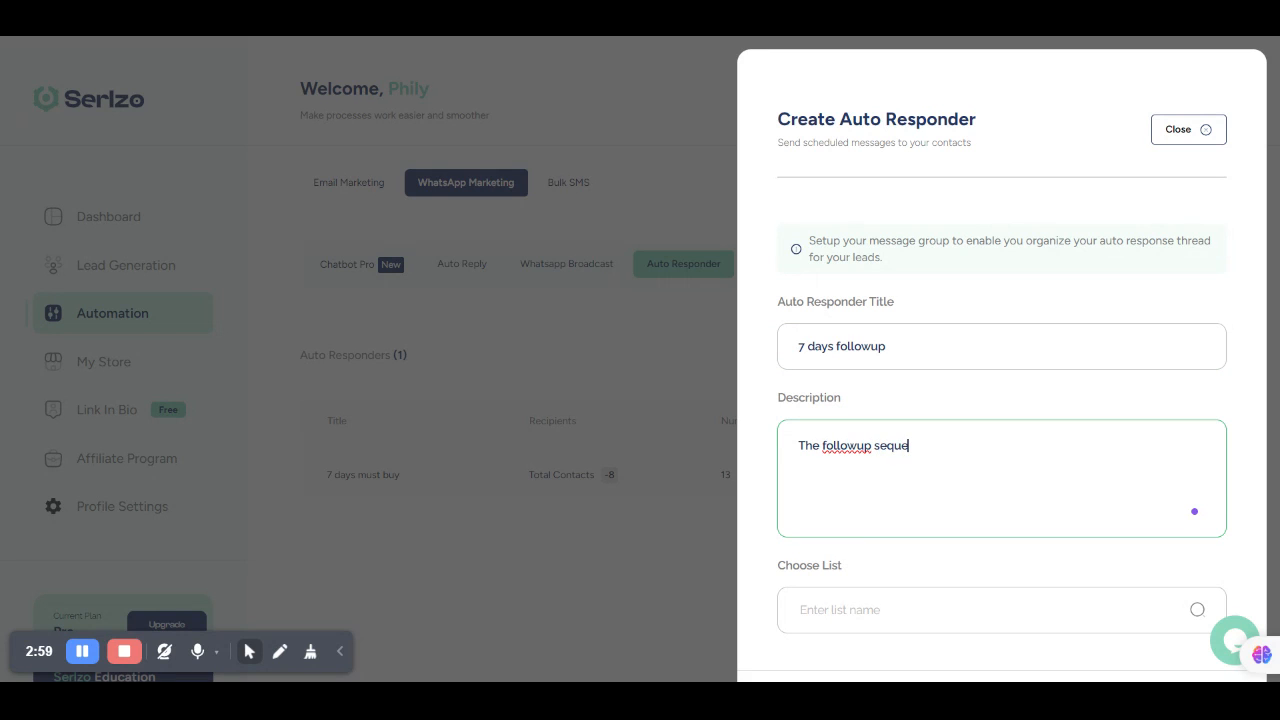
pyautogui.write('r my digital c')
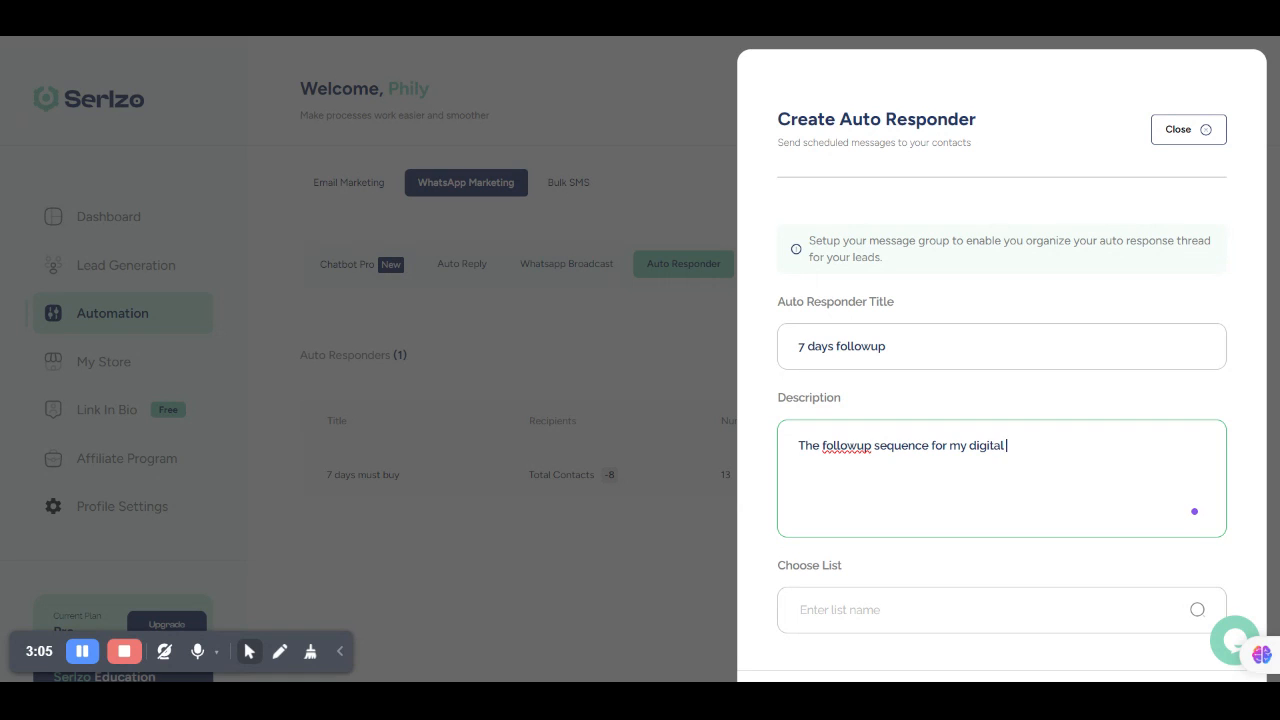
pyautogui.write('ourse')
pyautogui.click(85, 653)
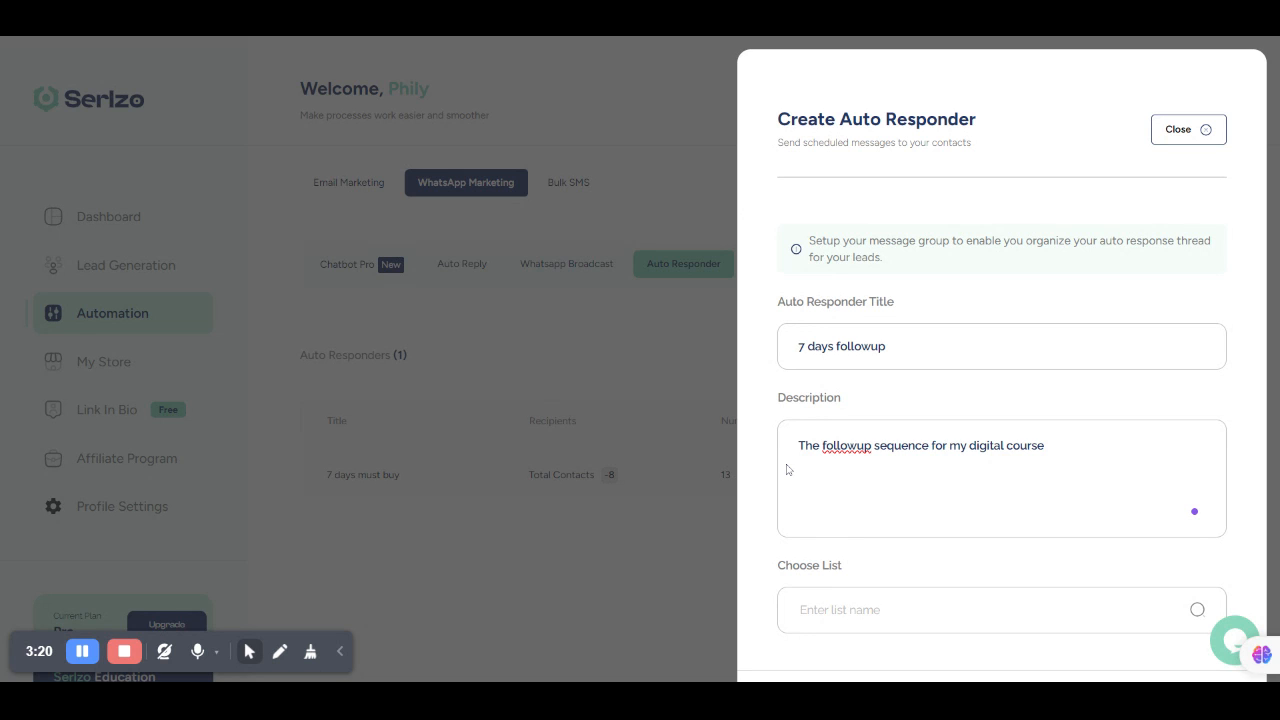
pyautogui.scroll(-2, 1000, 400)
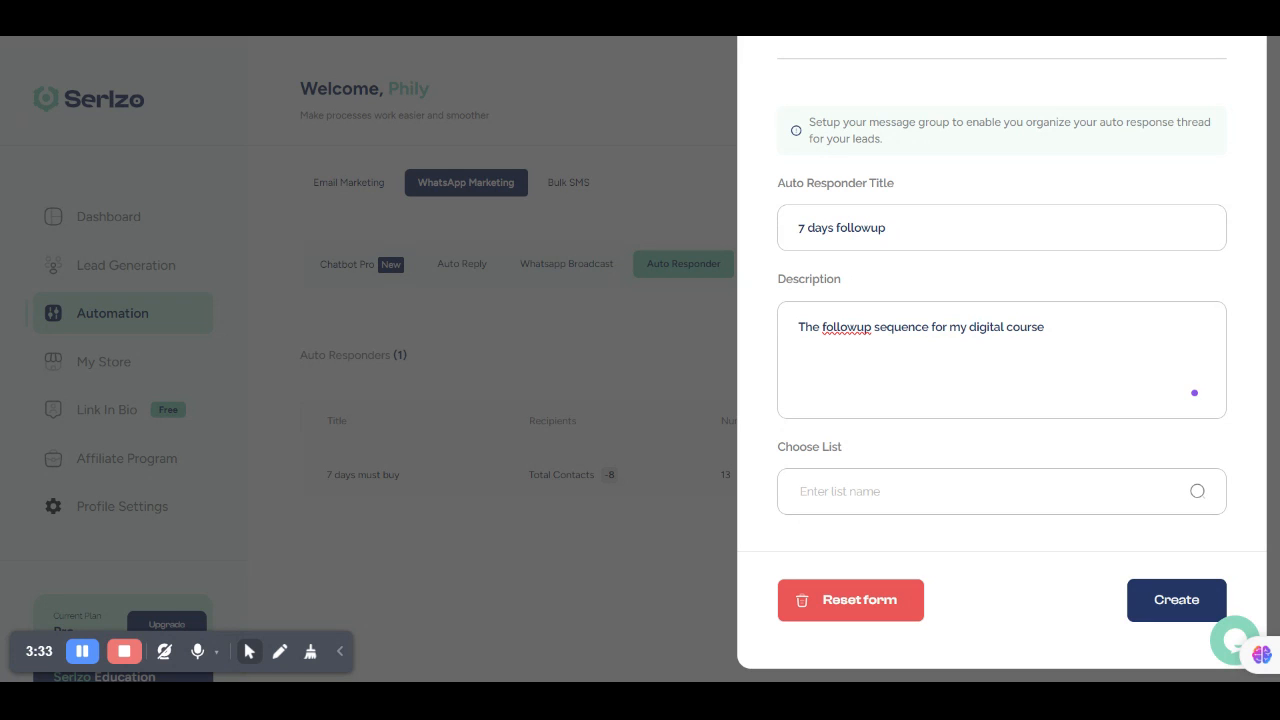
pyautogui.click(986, 501)
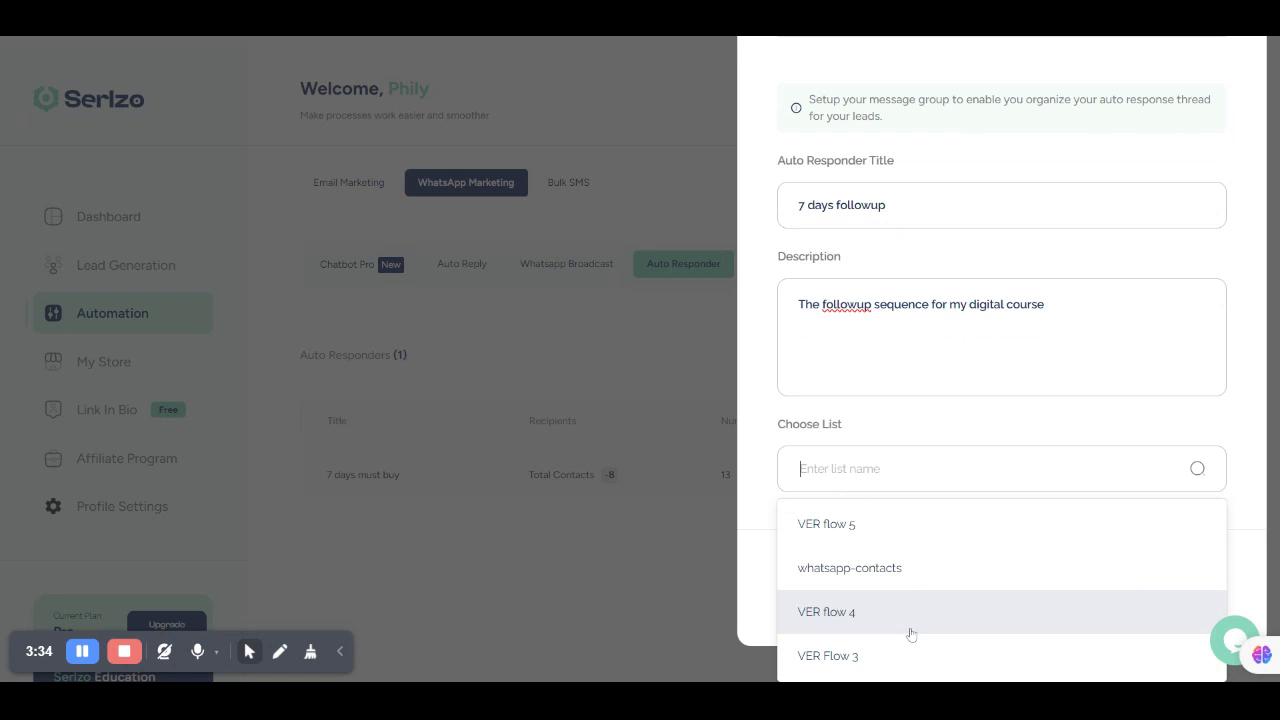
pyautogui.click(889, 524)
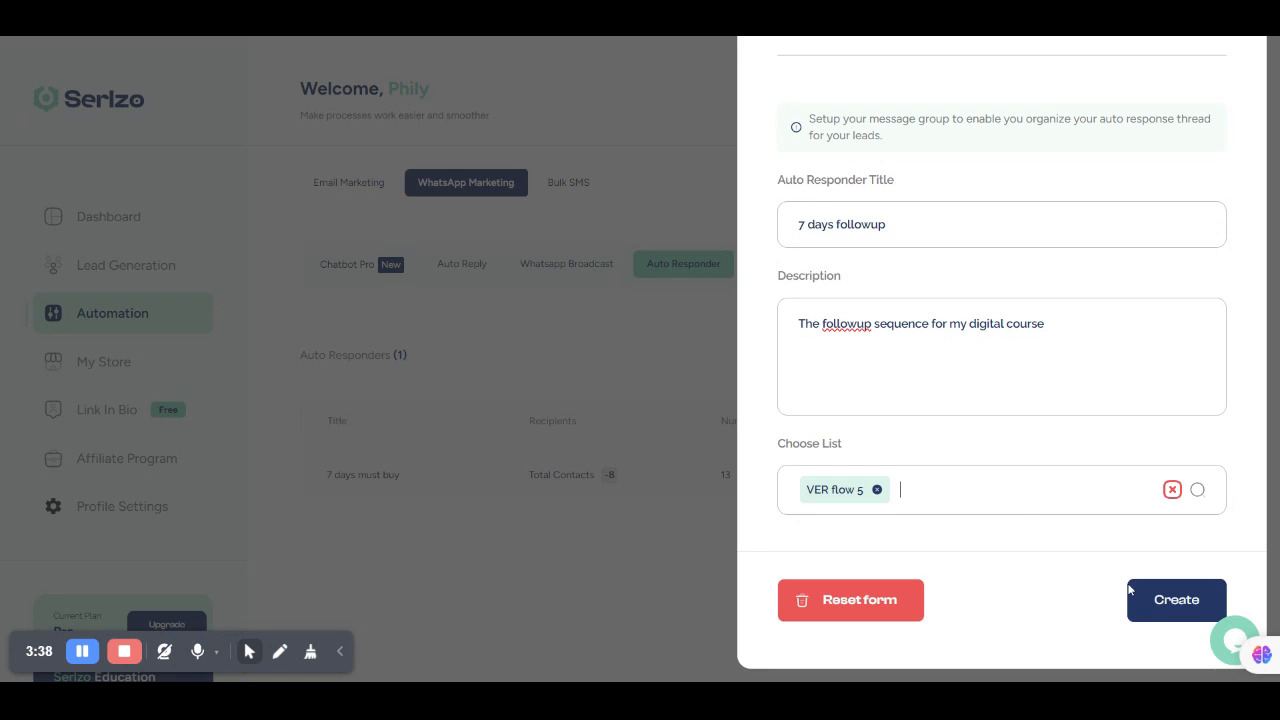
pyautogui.click(878, 490)
# - Assign the VER Flow 3 list to the auto responder and create it
pyautogui.click(879, 495)
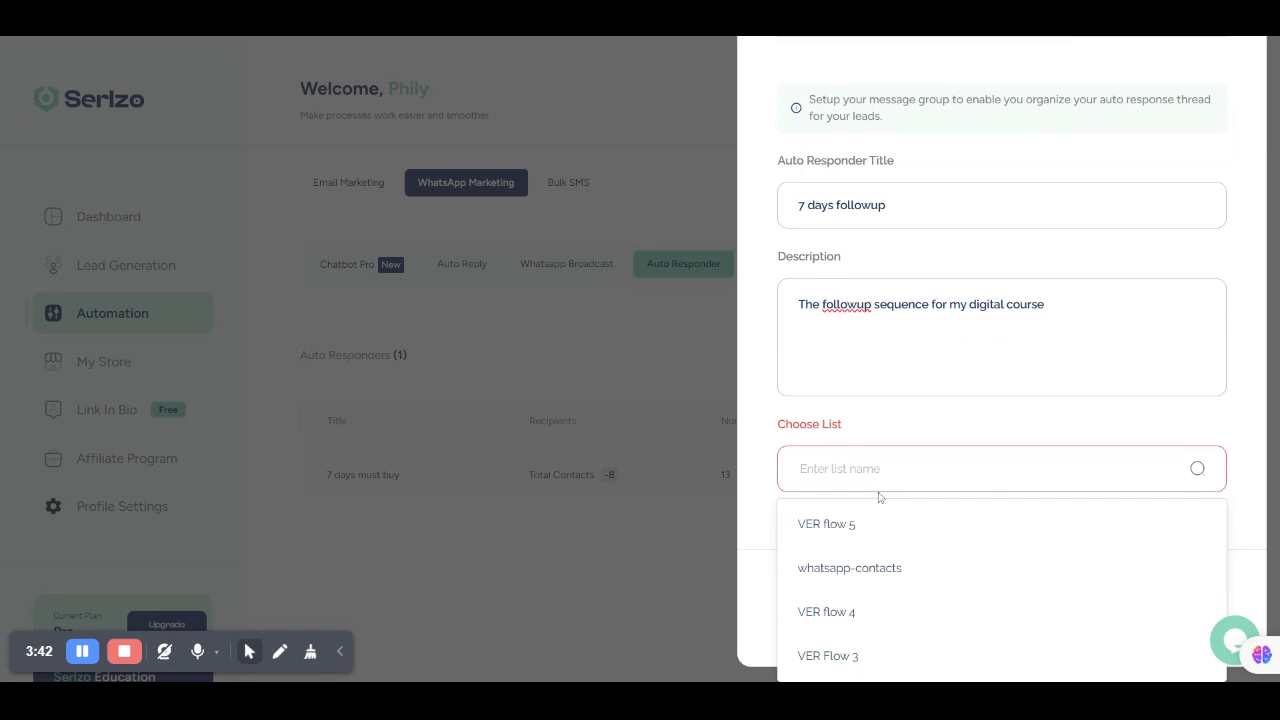
pyautogui.click(905, 660)
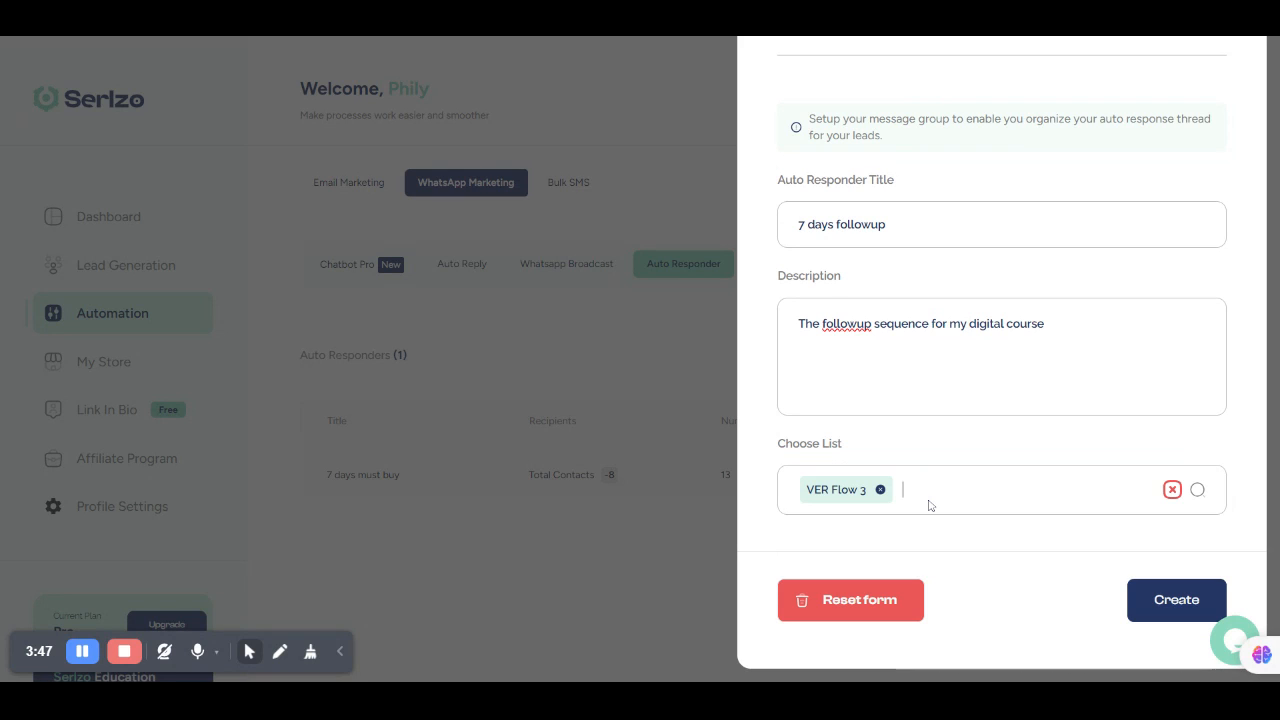
pyautogui.click(1155, 601)
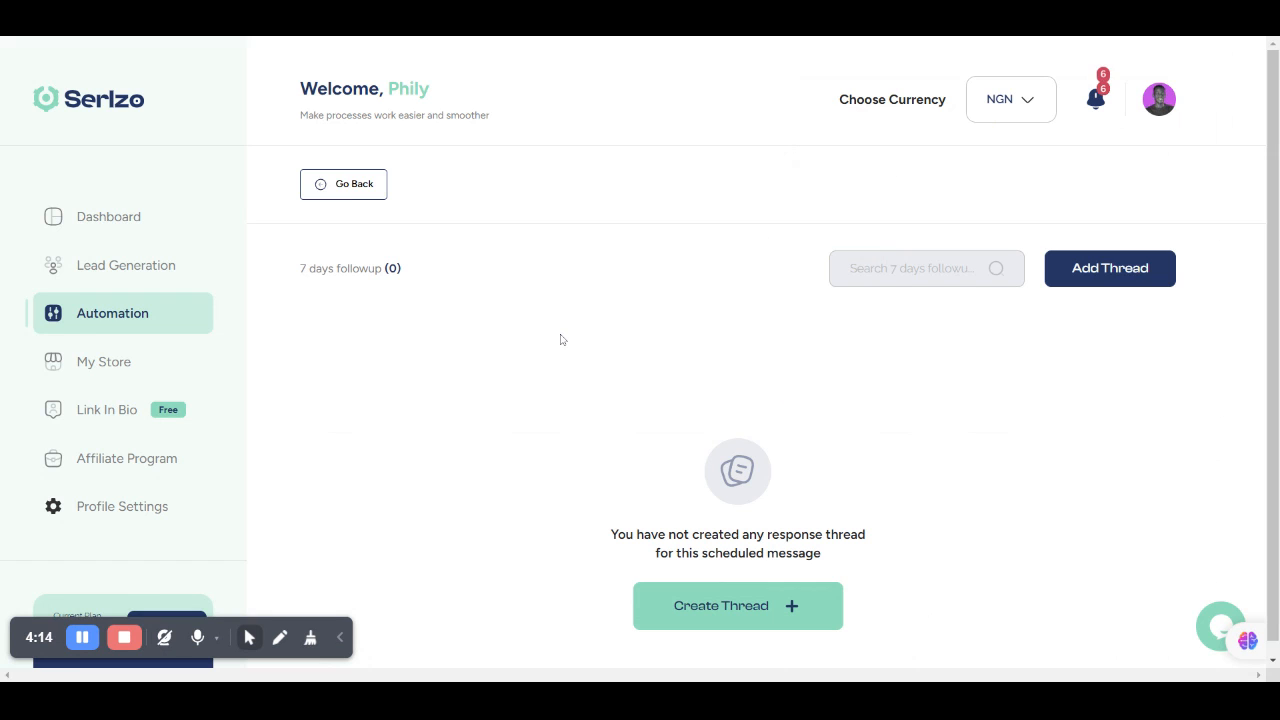
# - Start a new thread in the "7 days followup" auto responder and title it "M1"
pyautogui.click(345, 185)
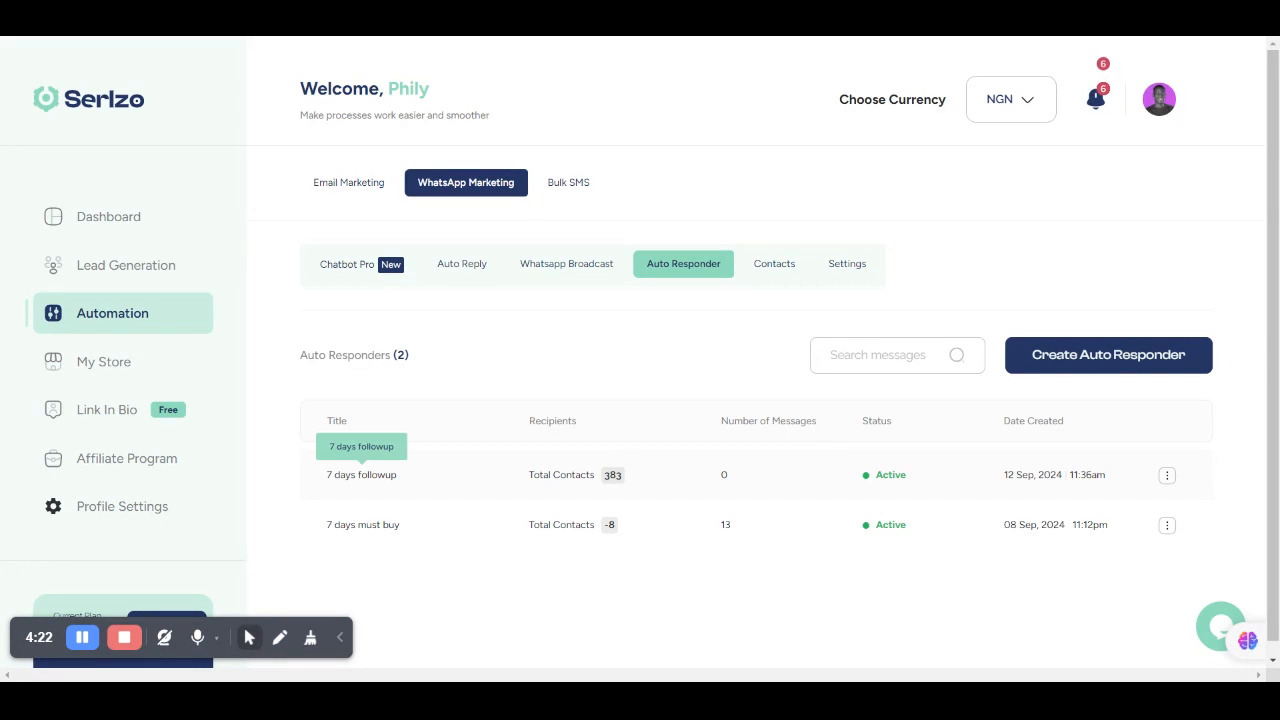
pyautogui.click(1167, 478)
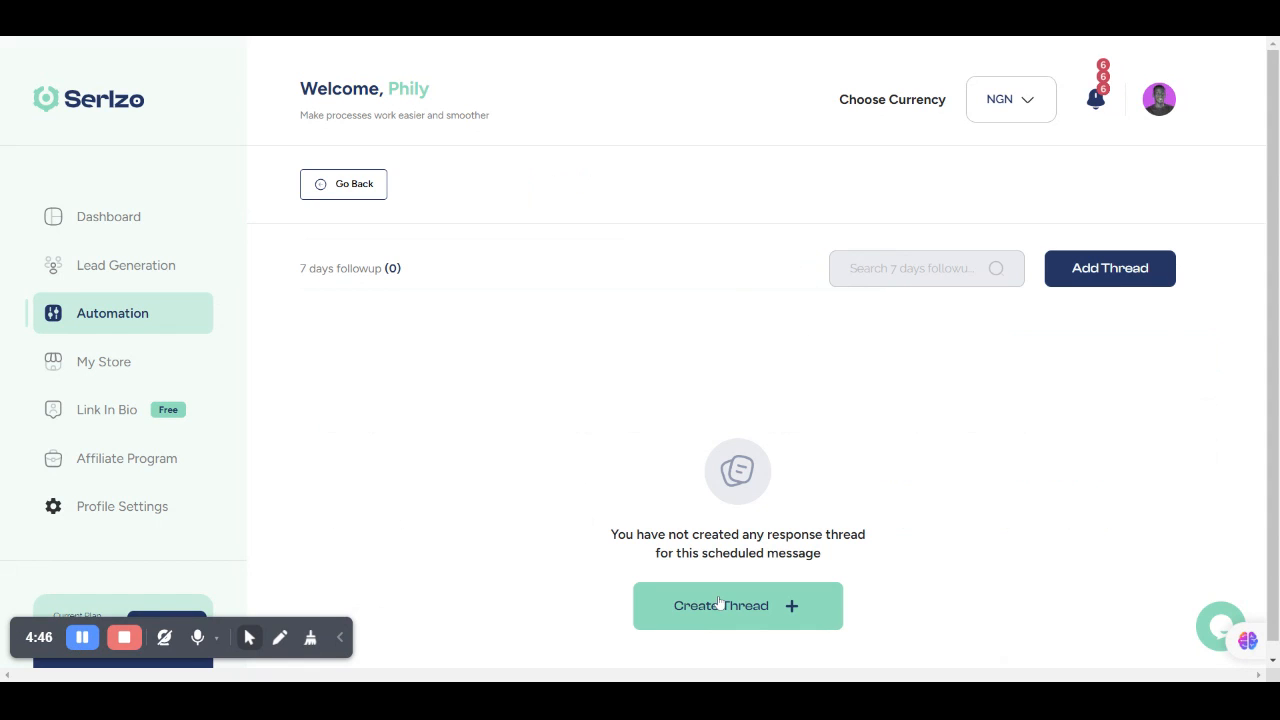
pyautogui.click(718, 602)
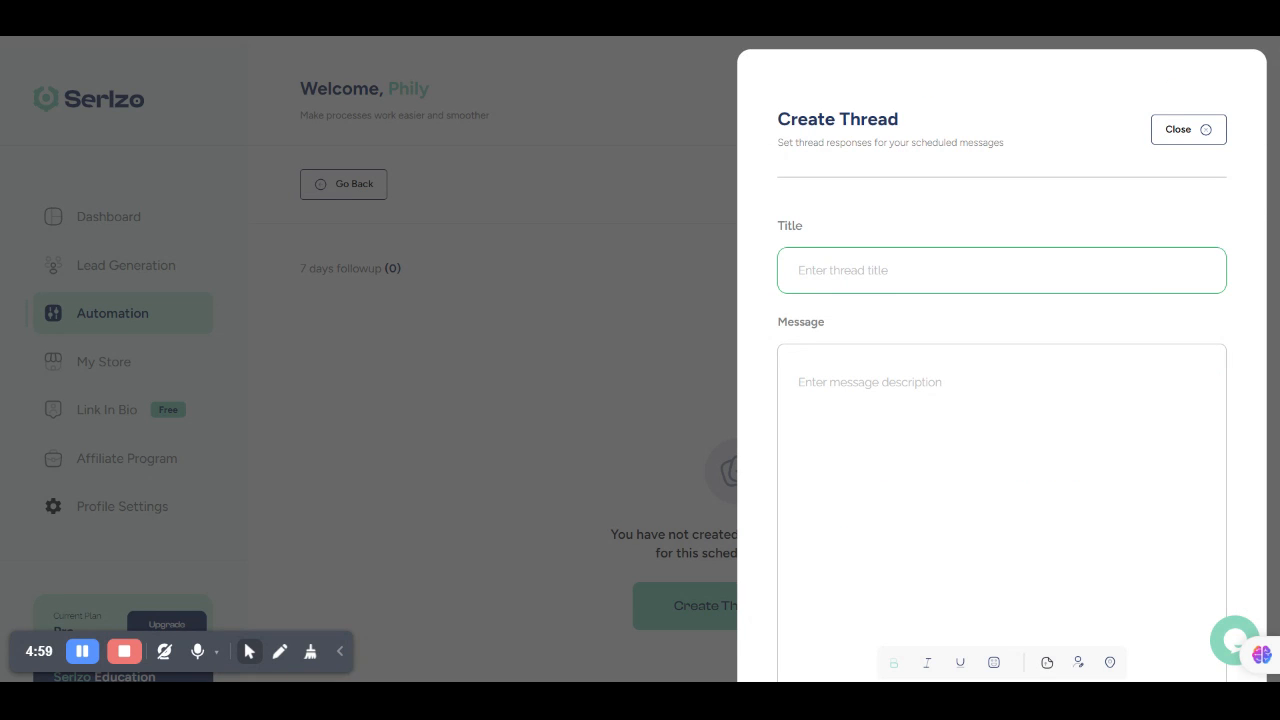
pyautogui.write('M')
pyautogui.write('e')
pyautogui.write('1')
pyautogui.press('BackSpace')
pyautogui.press('BackSpace')
pyautogui.write('1')
# - Write the thread message "Hi I noticed you have not taken up on the offer"
pyautogui.click(1194, 610)
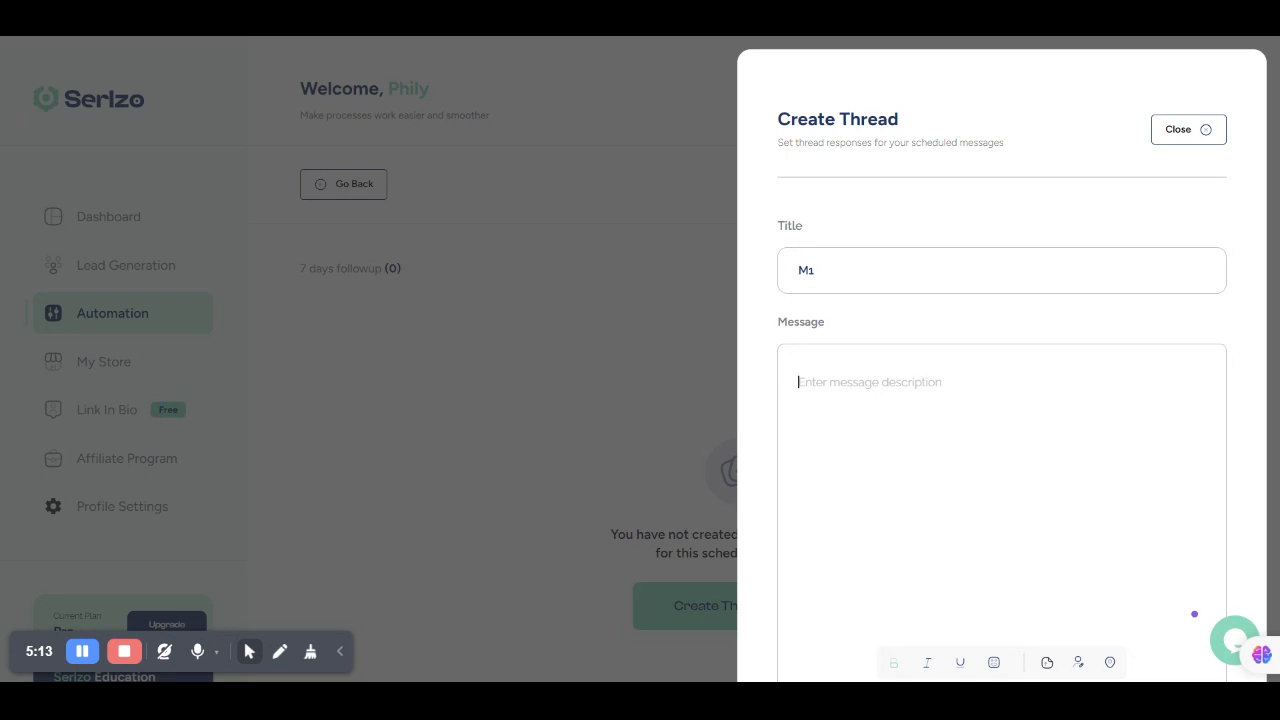
pyautogui.write('Hi')
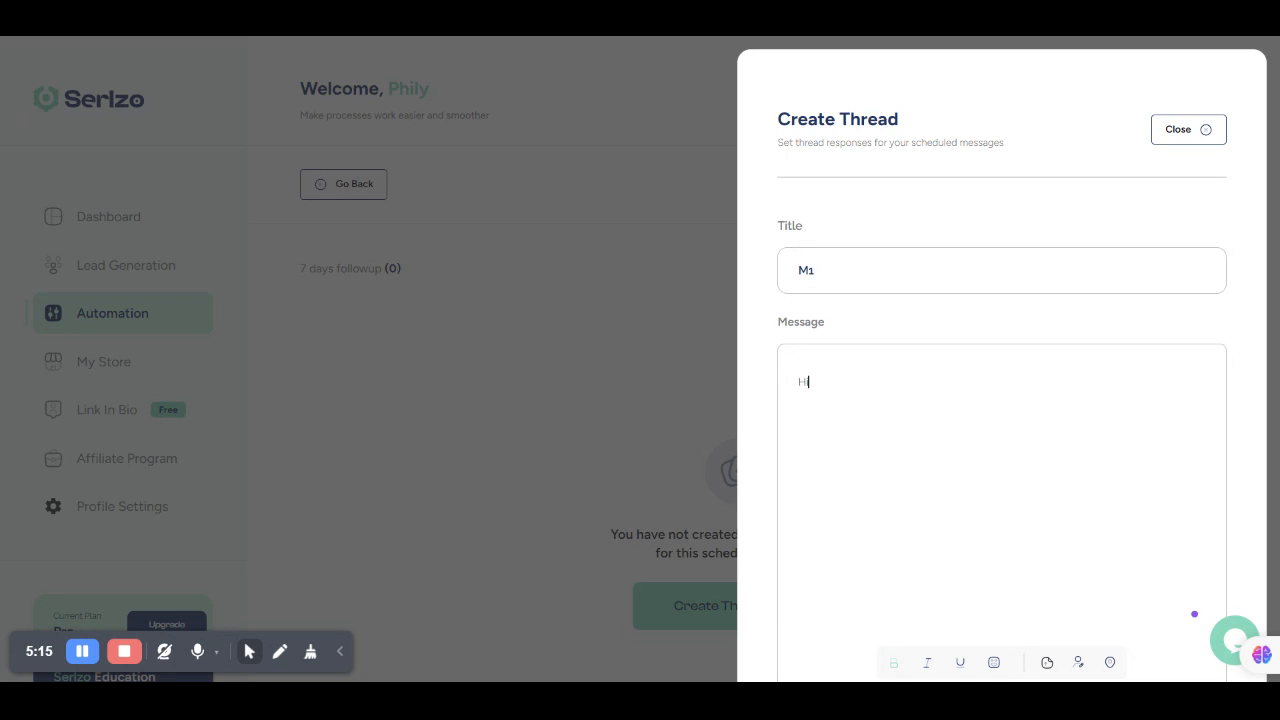
pyautogui.write(' I noticed you havn')
pyautogui.press('BackSpace')
pyautogui.write('eny')
pyautogui.press('BackSpace')
pyautogui.press('BackSpace')
pyautogui.write('n')
pyautogui.write("'")
pyautogui.press('BackSpace')
pyautogui.press('BackSpace')
pyautogui.write('not taken u')
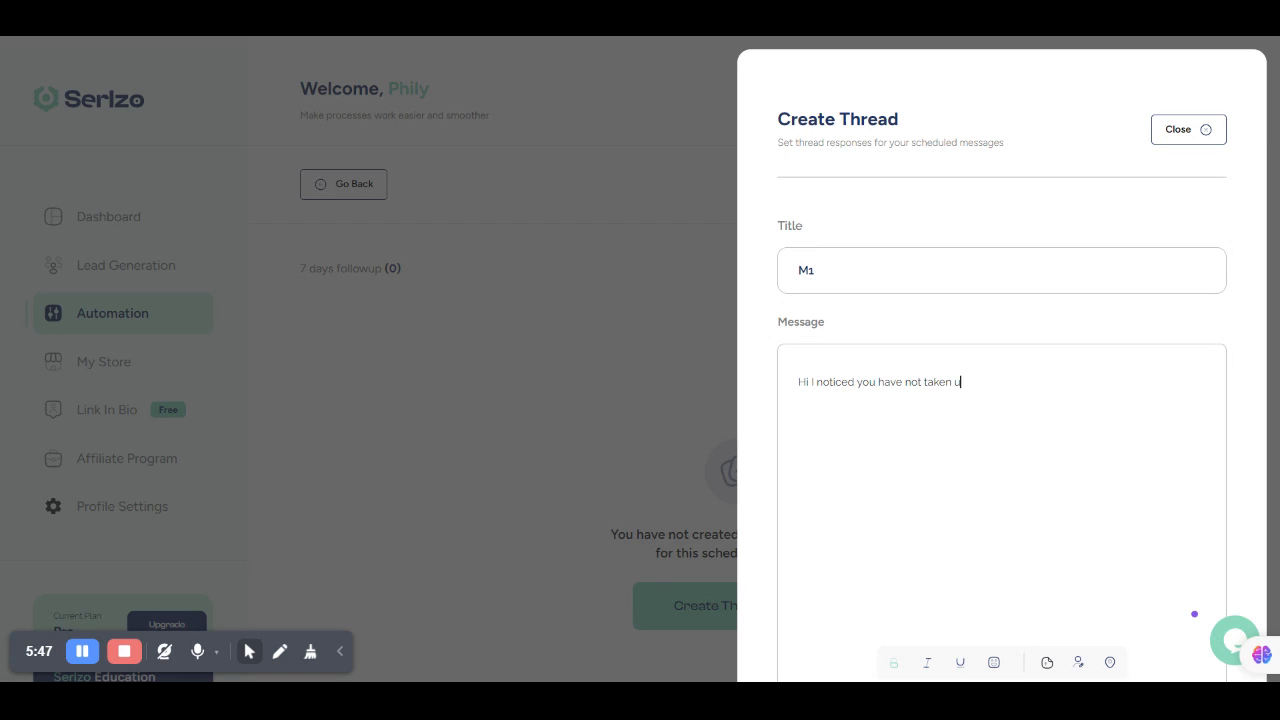
pyautogui.write('p on the offer')
# - Schedule the thread with Send After Delay and set the delay time to 3 hours
pyautogui.scroll(-2, 1000, 360)
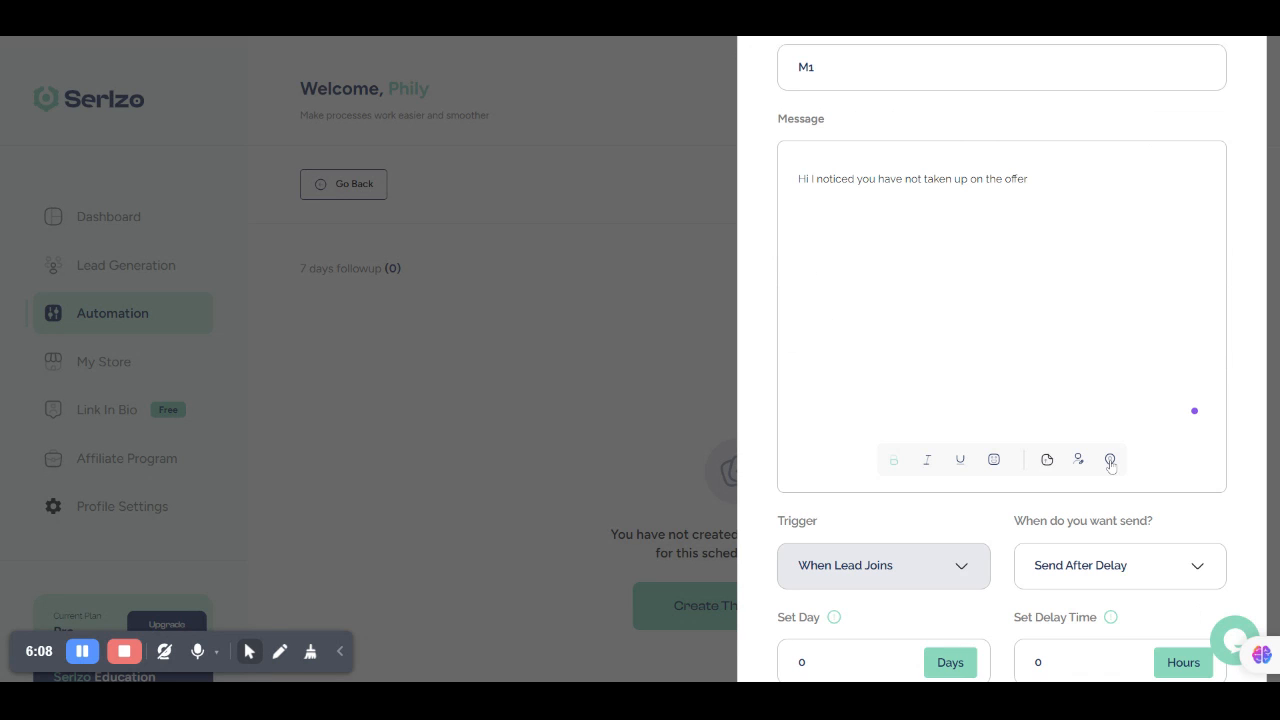
pyautogui.scroll(-2, 1110, 466)
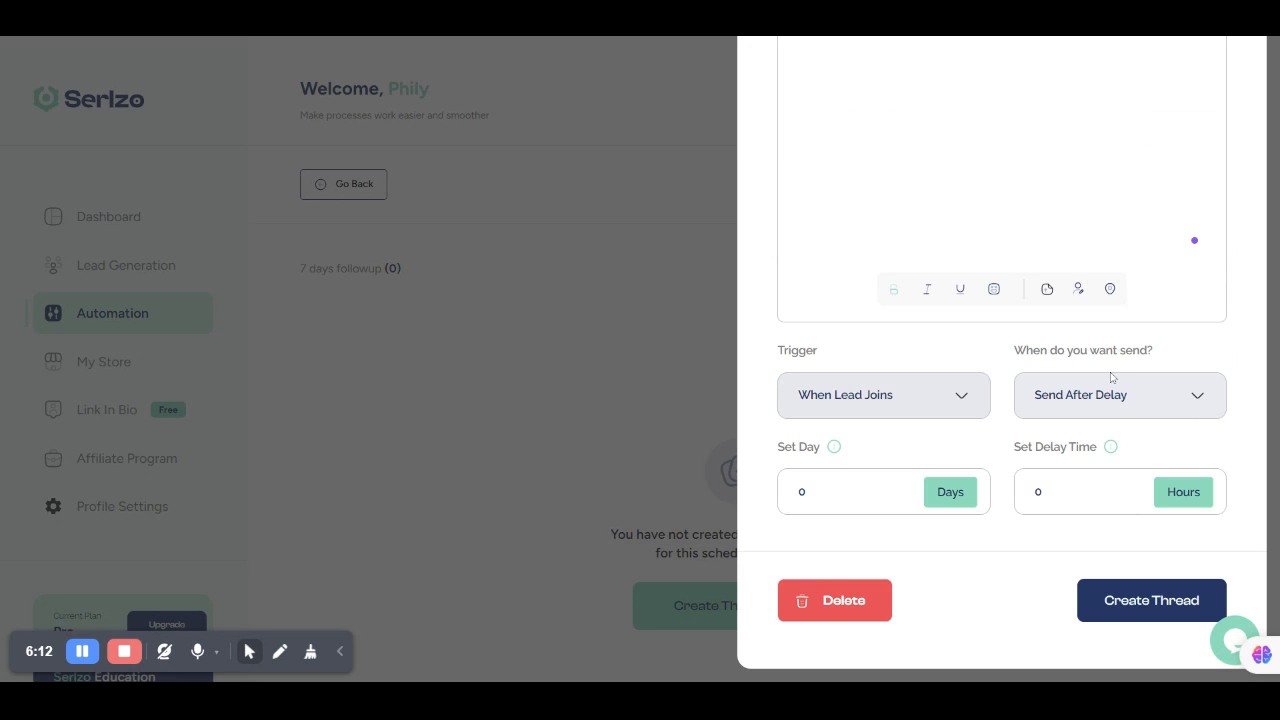
pyautogui.click(1110, 394)
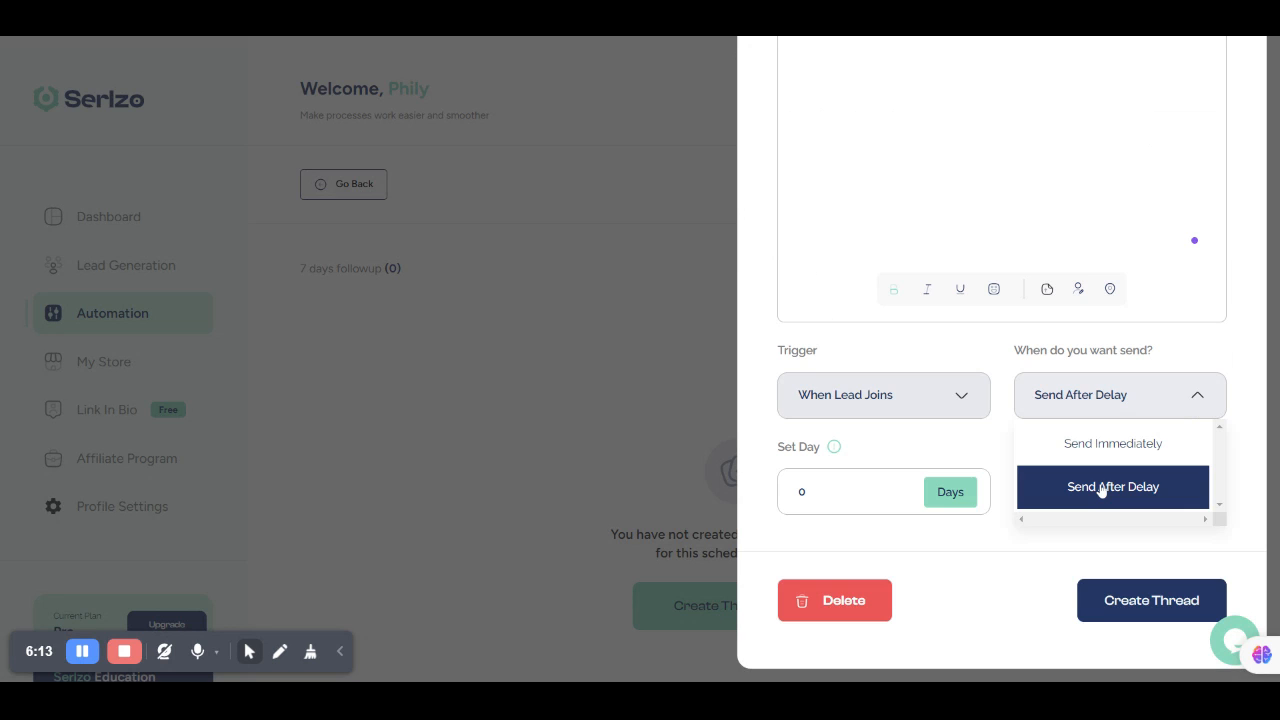
pyautogui.click(1101, 489)
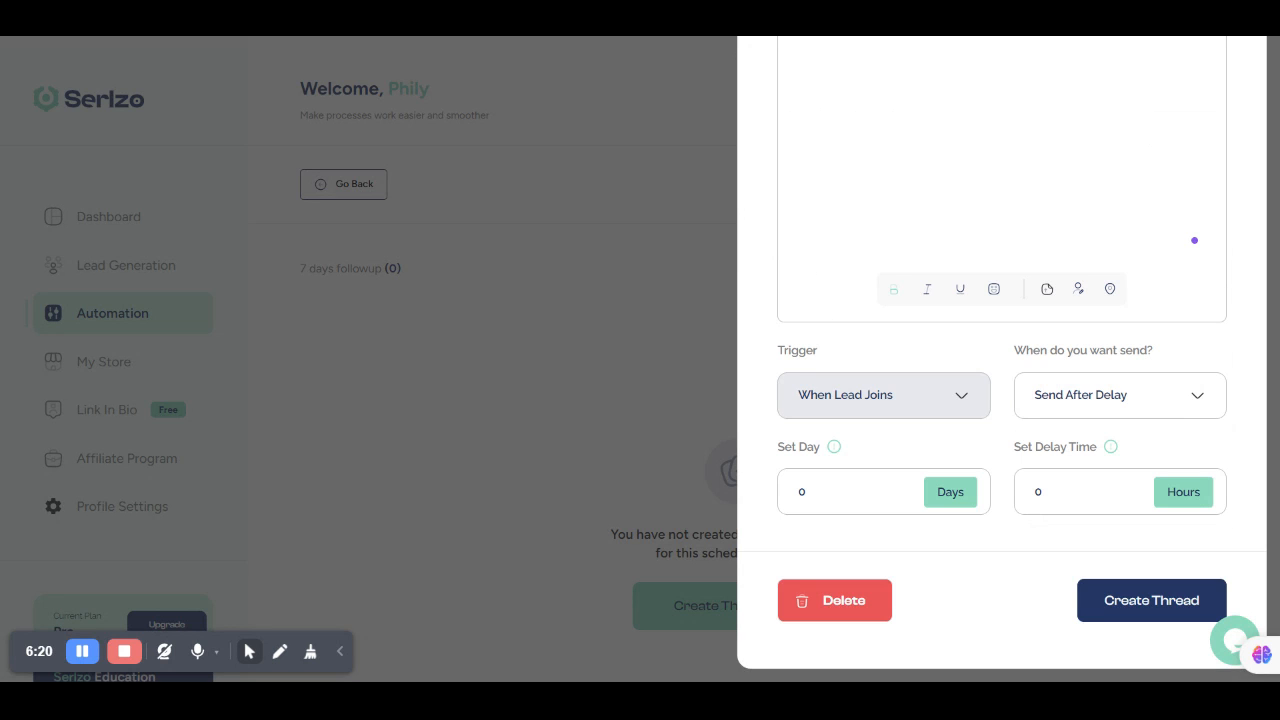
pyautogui.click(1103, 502)
pyautogui.press('BackSpace')
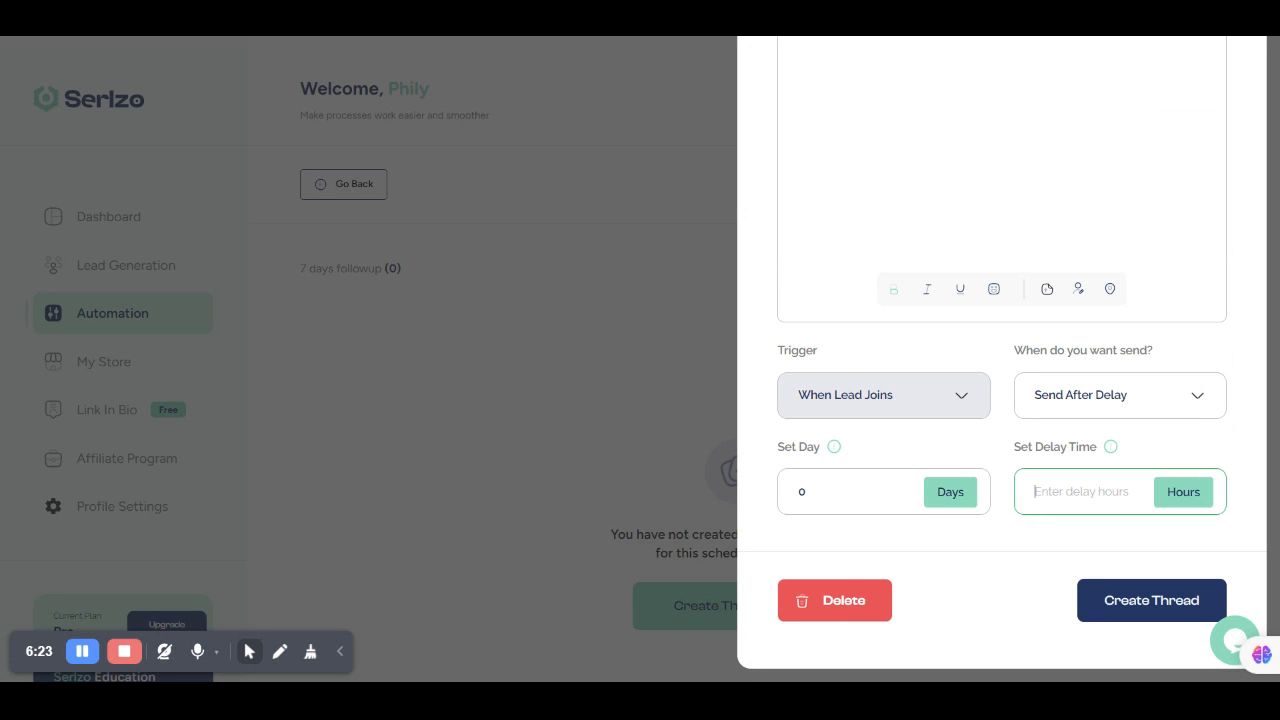
pyautogui.write('3')
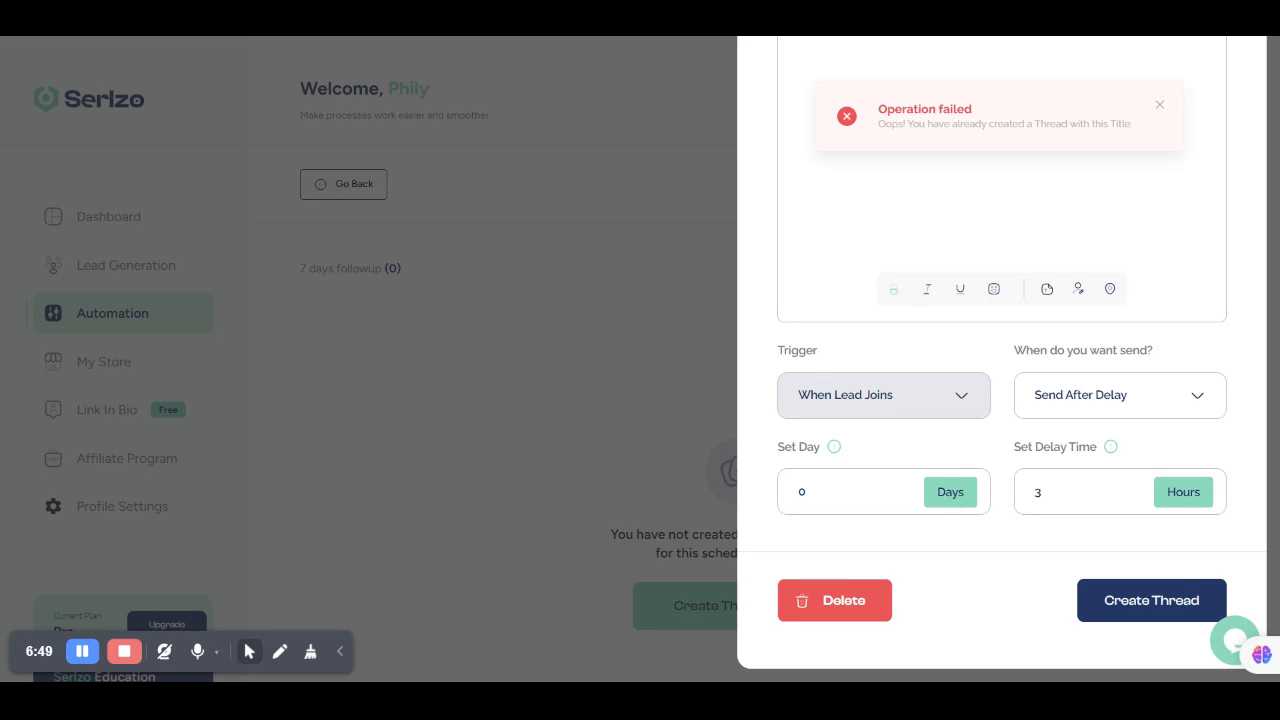
# - Retitle the thread "Message 1" and try to create it with the 3-hour delay
pyautogui.scroll(1, 1049, 194)
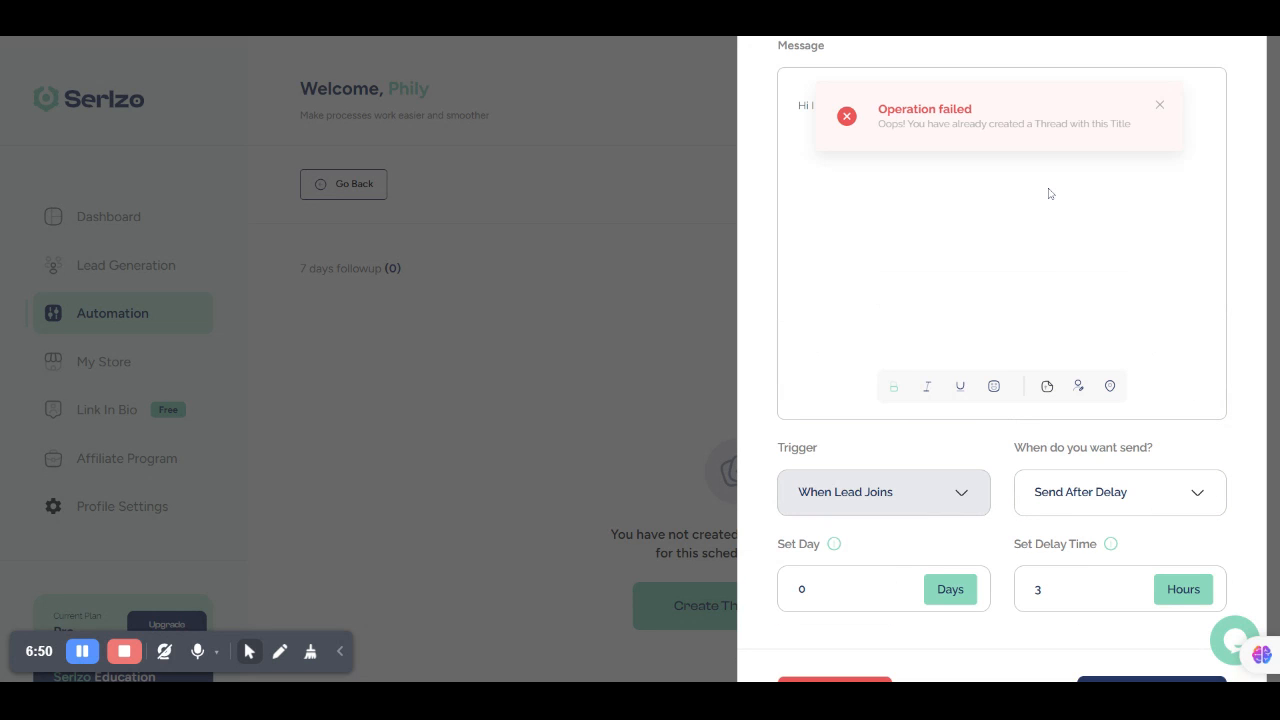
pyautogui.scroll(3, 1049, 194)
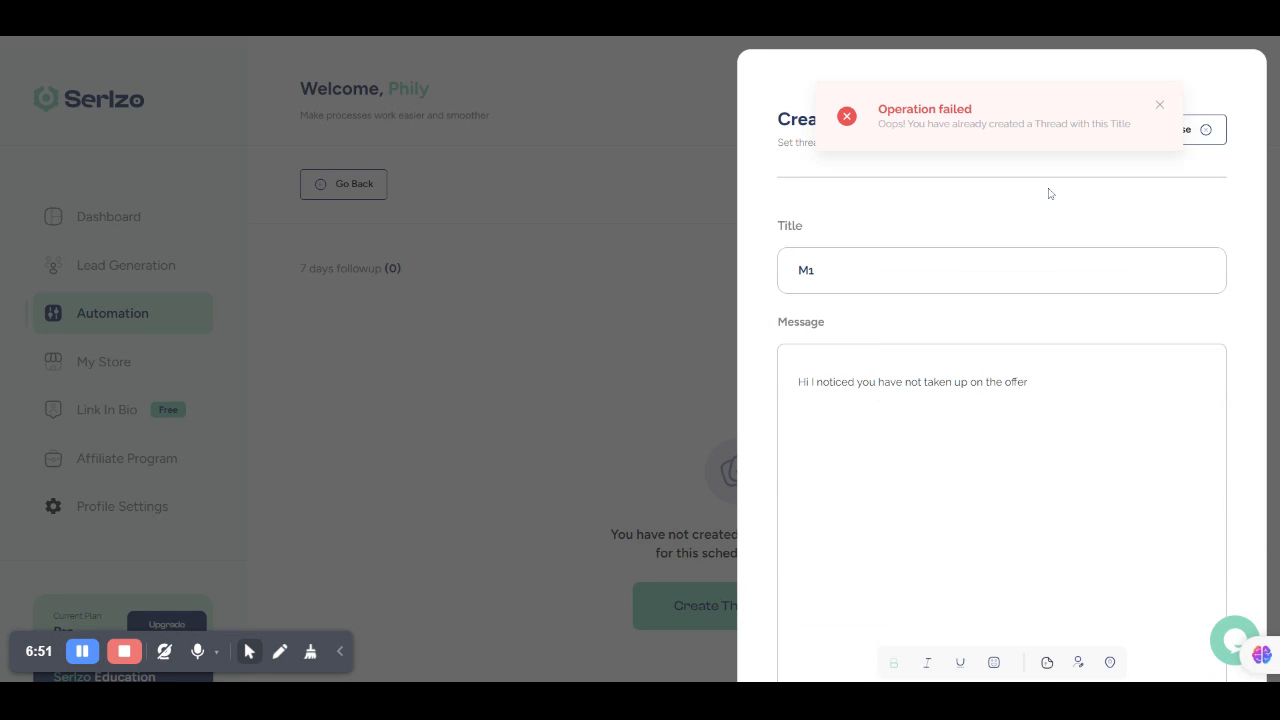
pyautogui.click(1000, 270)
pyautogui.press('BackSpace')
pyautogui.write('ss')
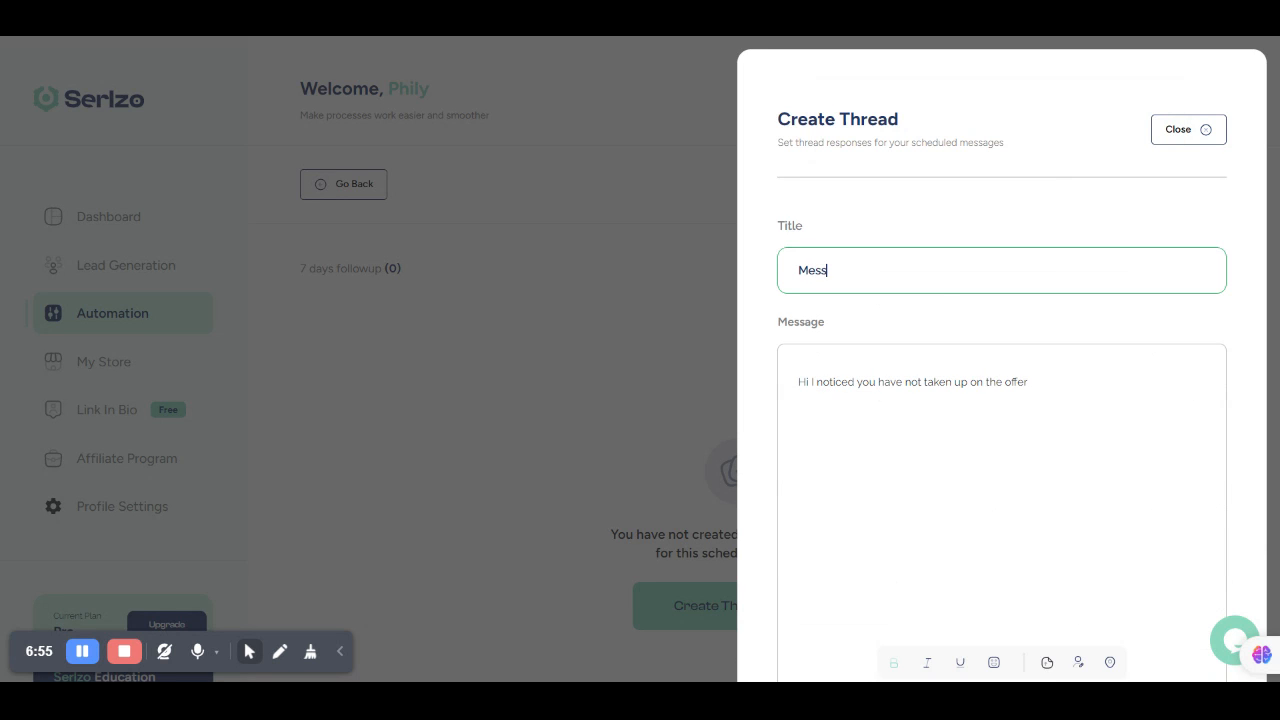
pyautogui.write('age 1')
pyautogui.scroll(-4, 919, 302)
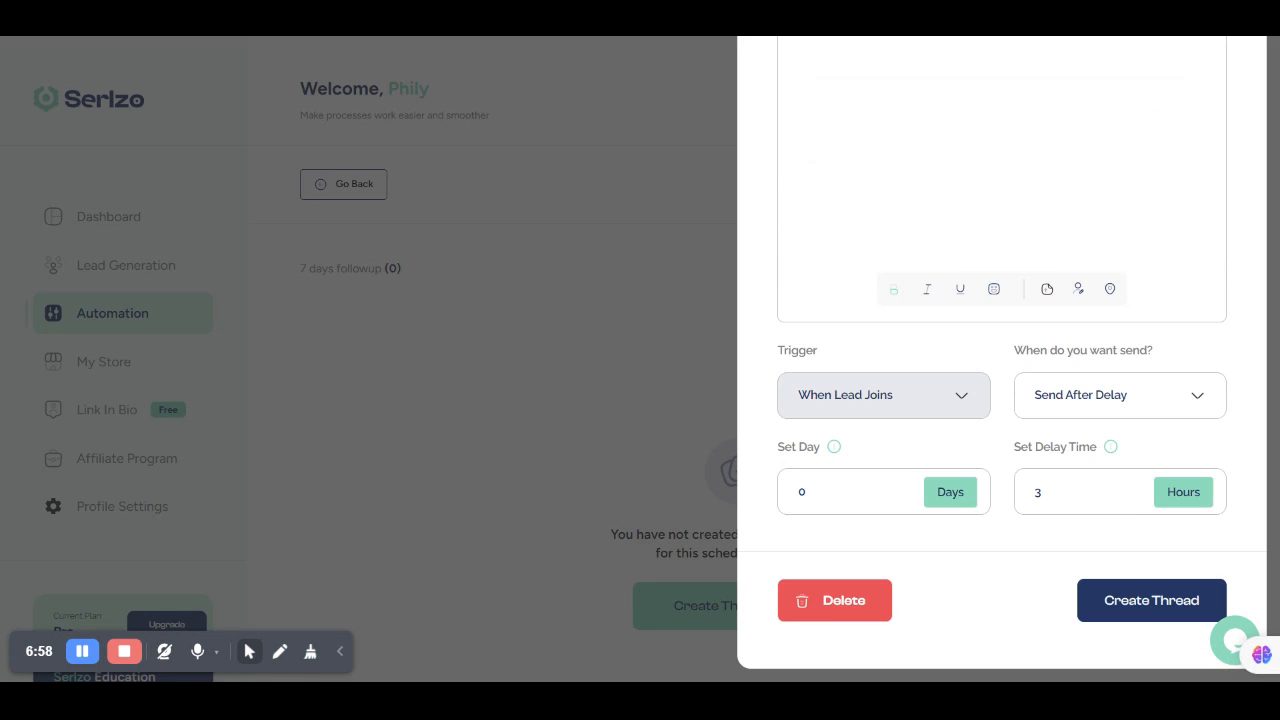
pyautogui.click(1110, 615)
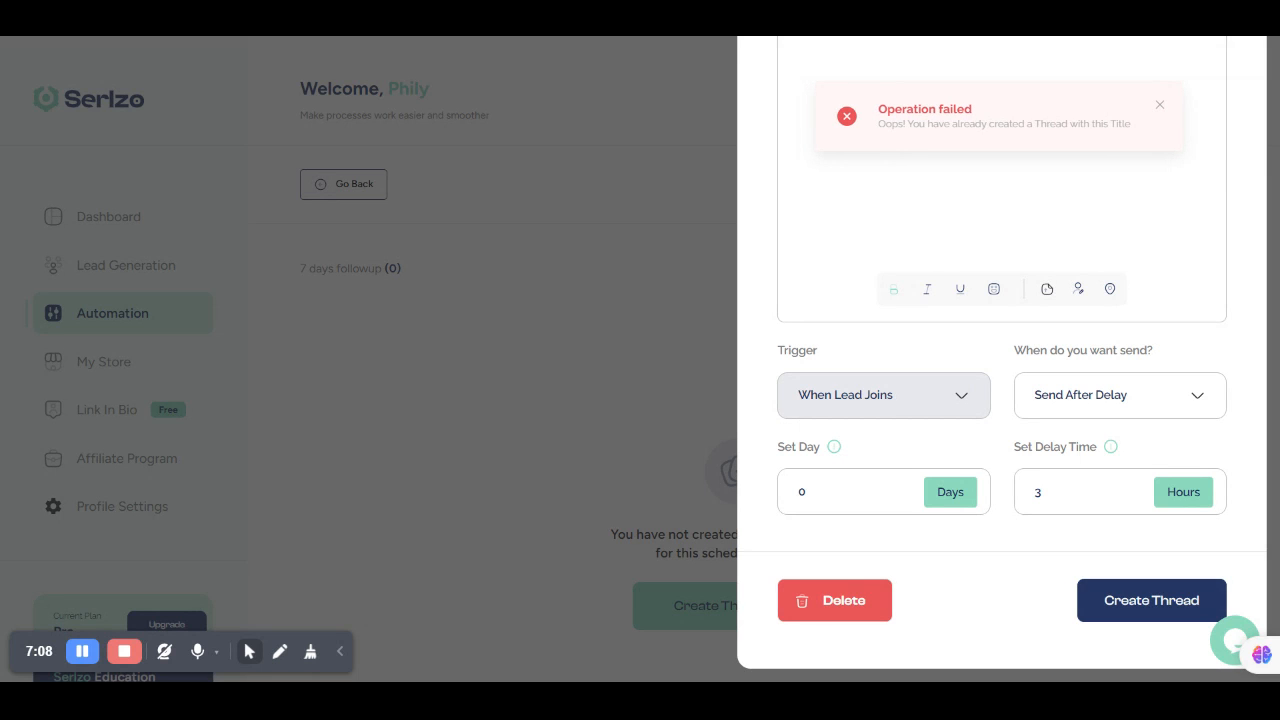
pyautogui.scroll(1, 1002, 400)
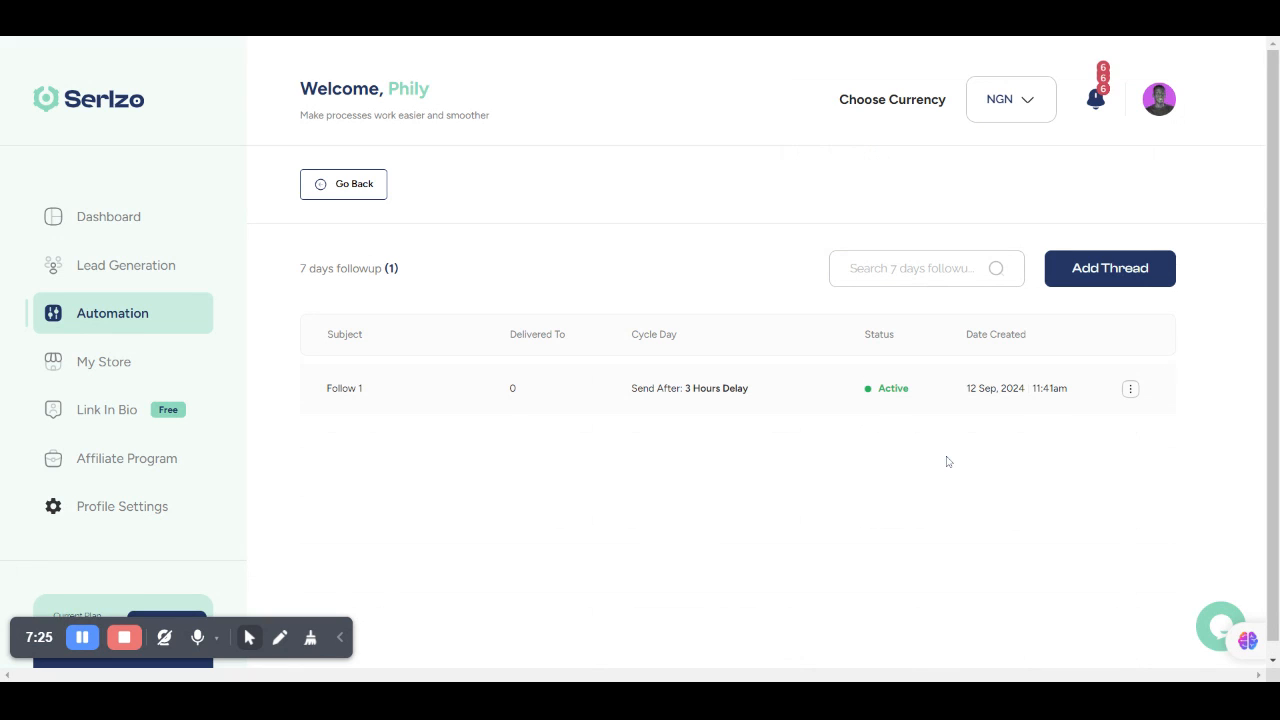
# - Add another thread titled "Follow 2" with the message "Hi! Its me again, you still"
pyautogui.click(1121, 270)
pyautogui.click(1123, 274)
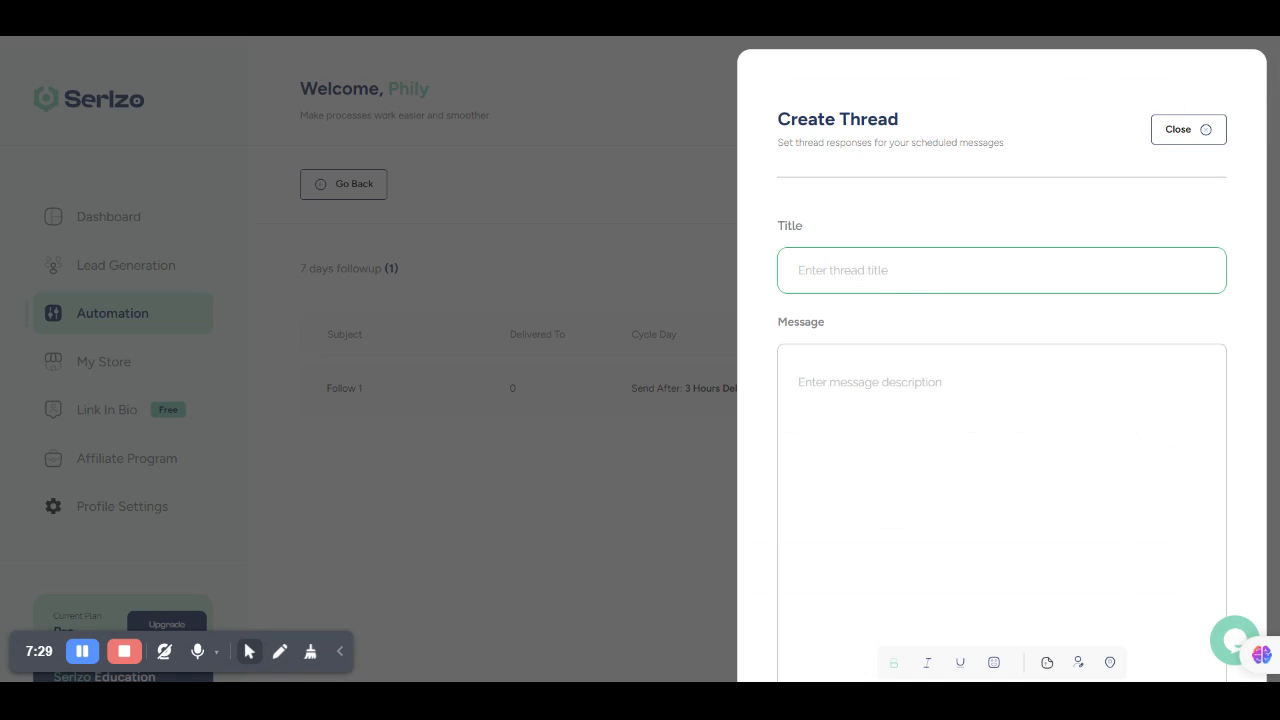
pyautogui.write('Follow 2')
pyautogui.click(832, 403)
pyautogui.write('Hi')
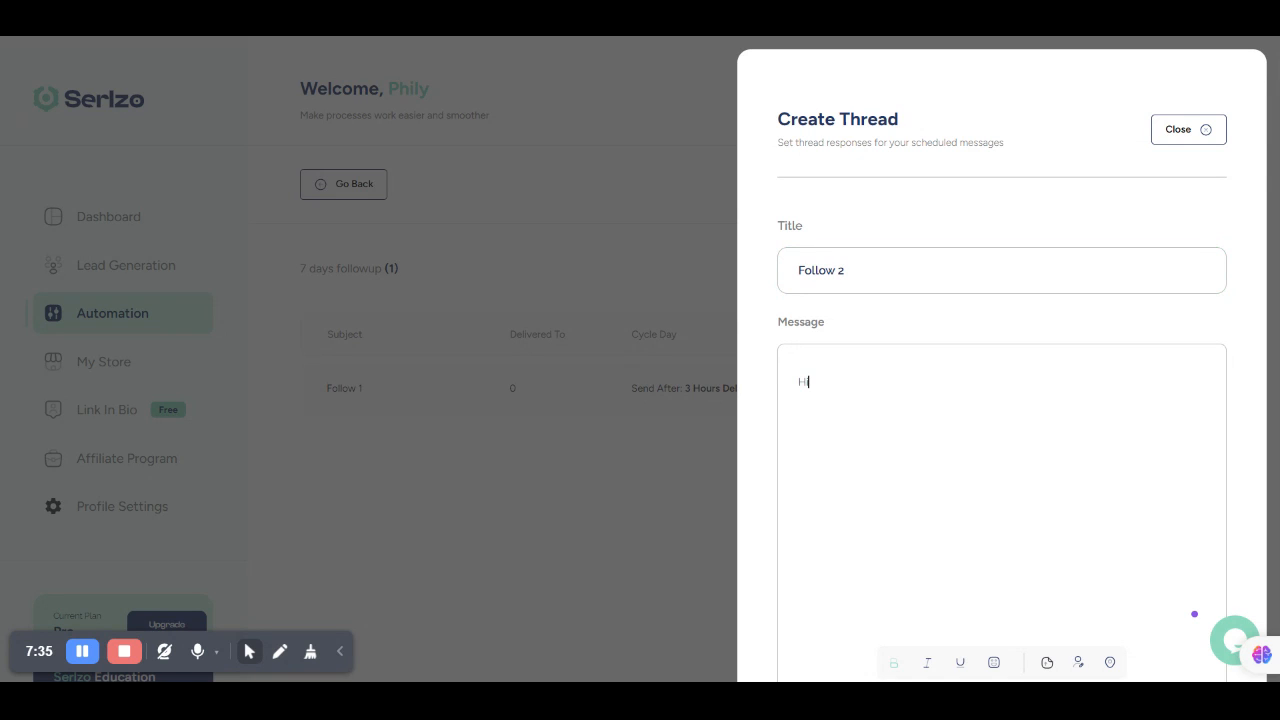
pyautogui.write('! Its me again, you still')
# - Set the delay time of the Follow 2 thread to 4 hours
pyautogui.scroll(-3, 1000, 400)
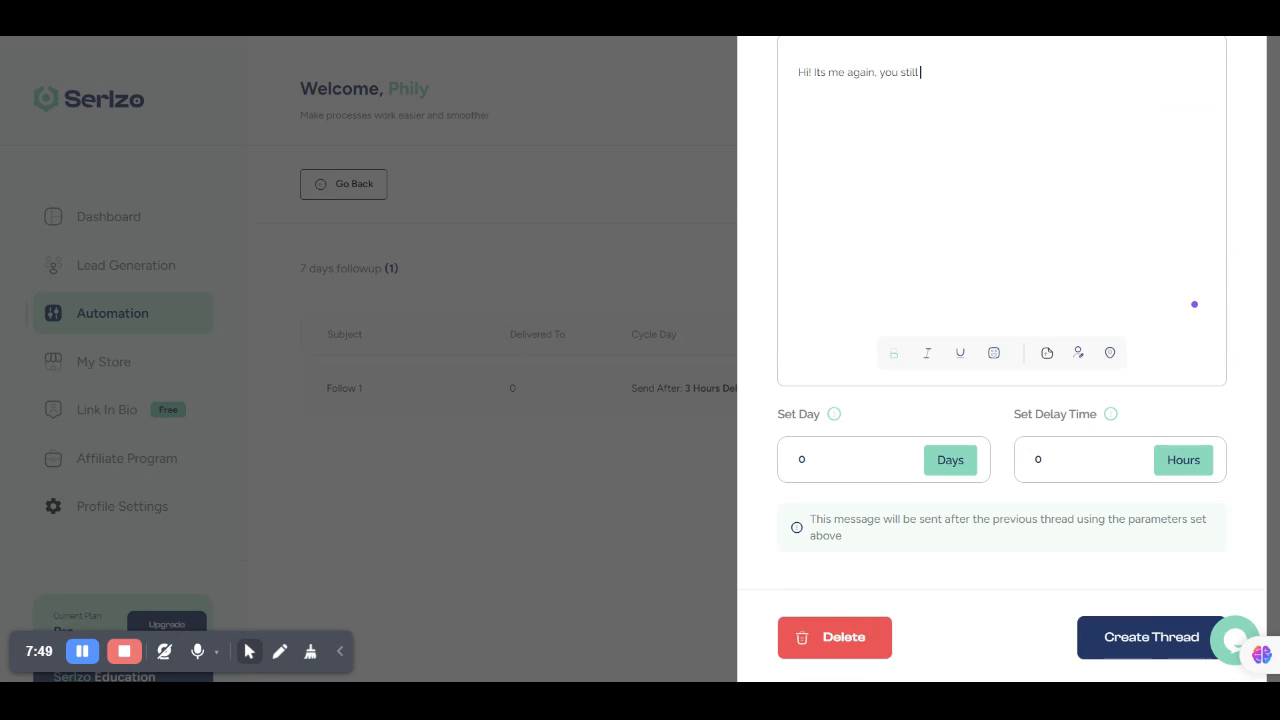
pyautogui.click(1046, 458)
pyautogui.press('BackSpace')
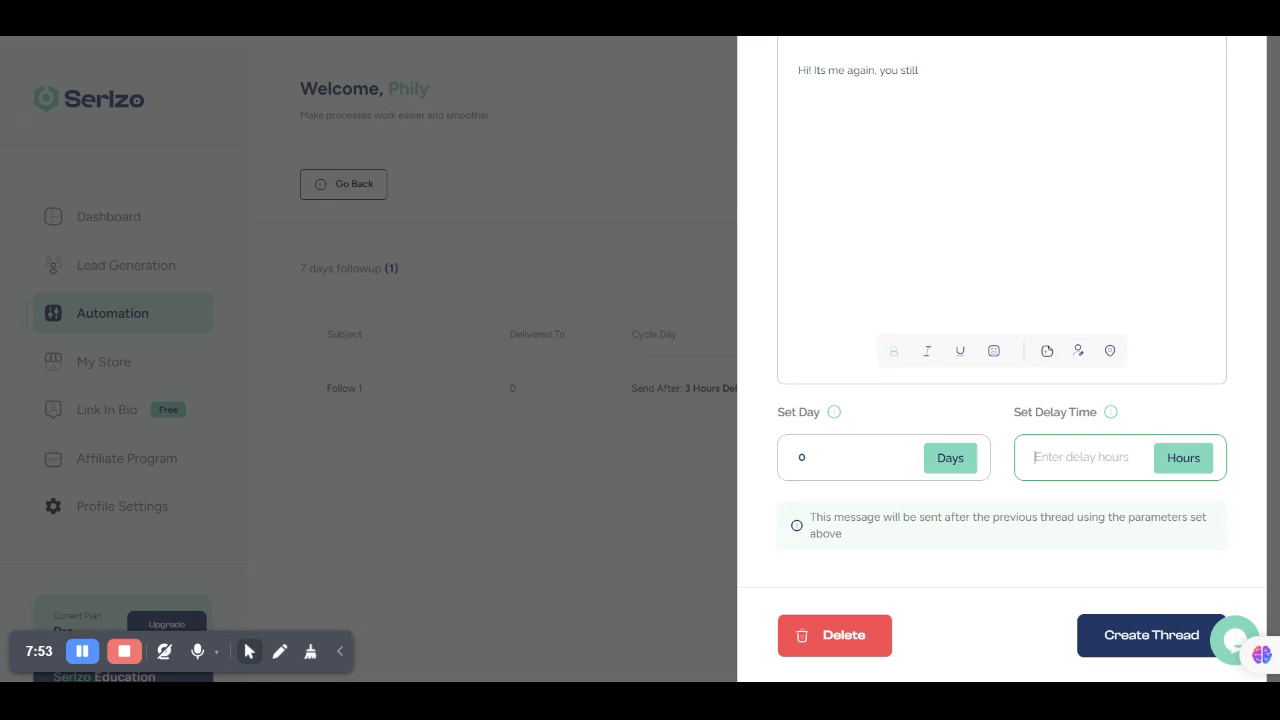
pyautogui.write('4')
# - Try a day value of 1 for the Follow 2 thread and clear it again
pyautogui.click(808, 458)
pyautogui.press('BackSpace')
pyautogui.write('1')
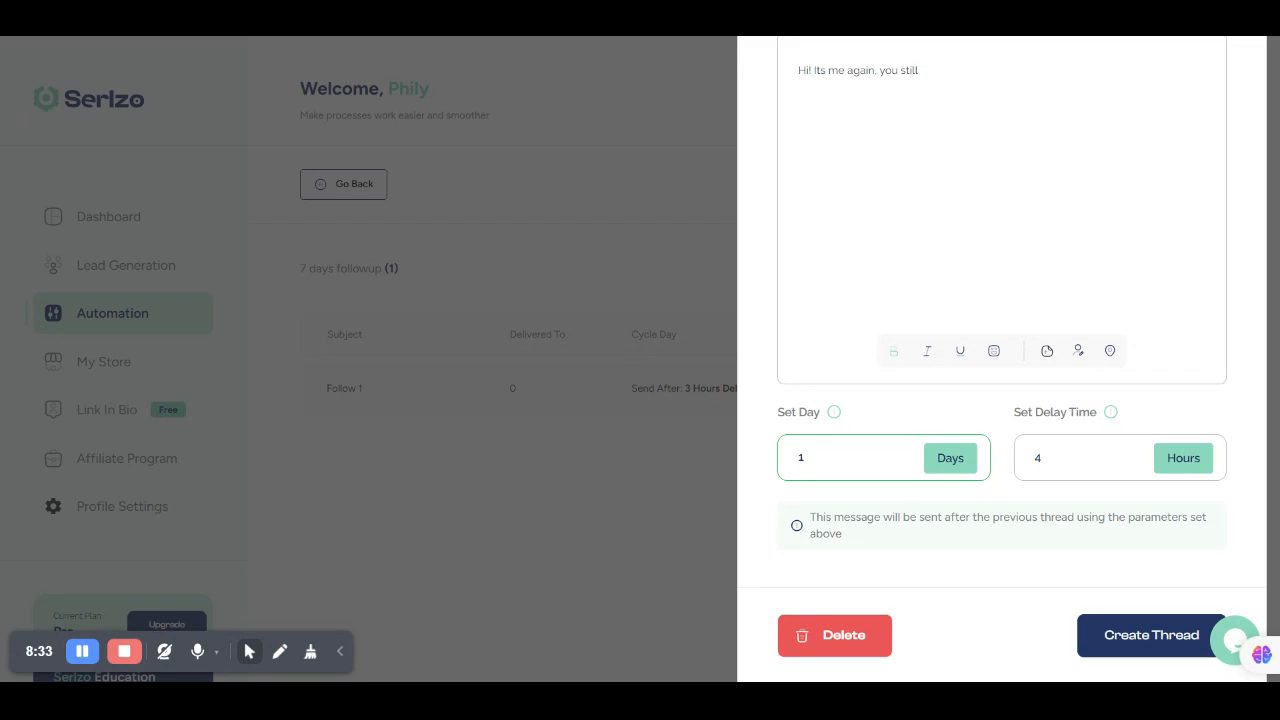
pyautogui.hotkey('ctrl', 'a')
pyautogui.press('BackSpace')
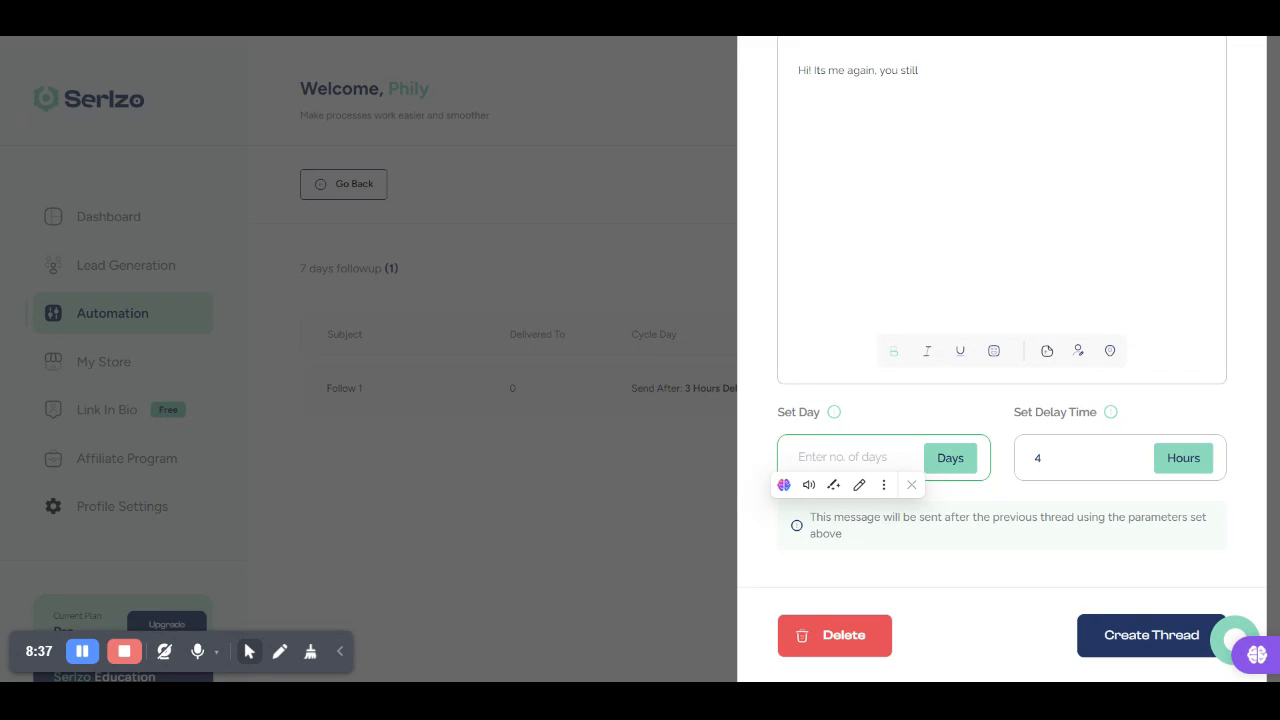
pyautogui.click(1194, 302)
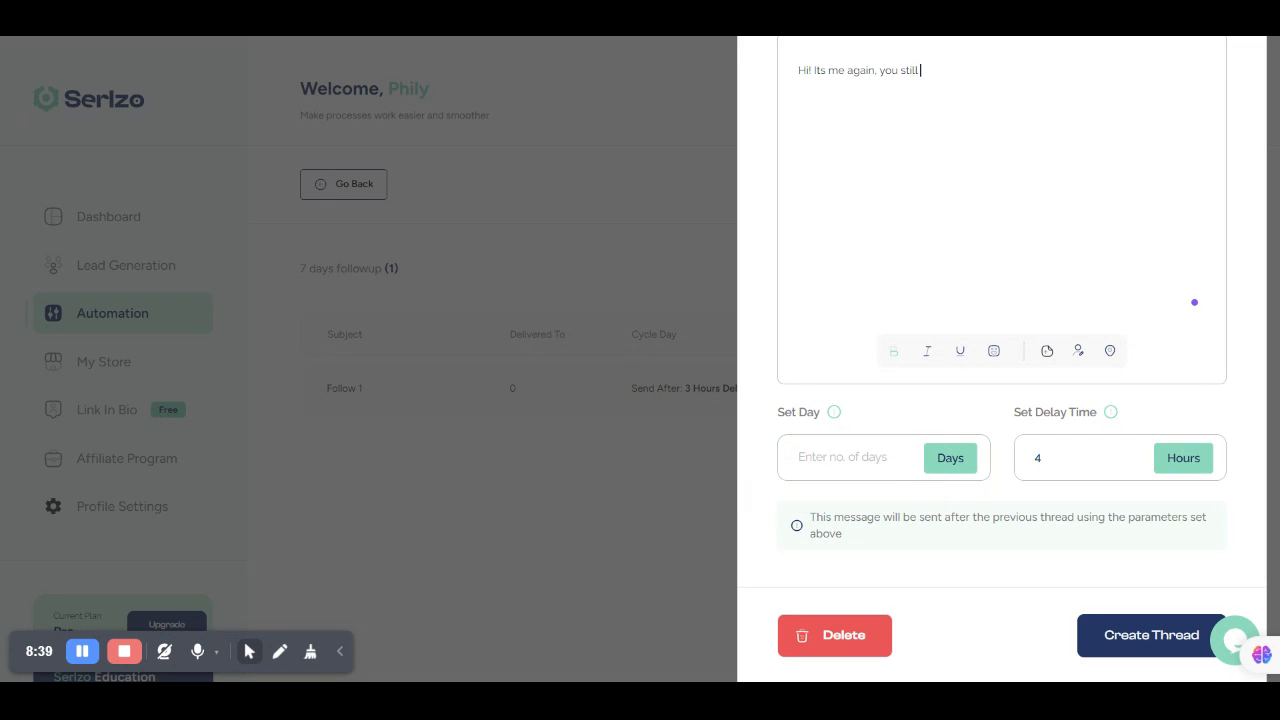
# - Set the Follow 2 thread's day value to 0 and create the thread
pyautogui.scroll(1, 1000, 360)
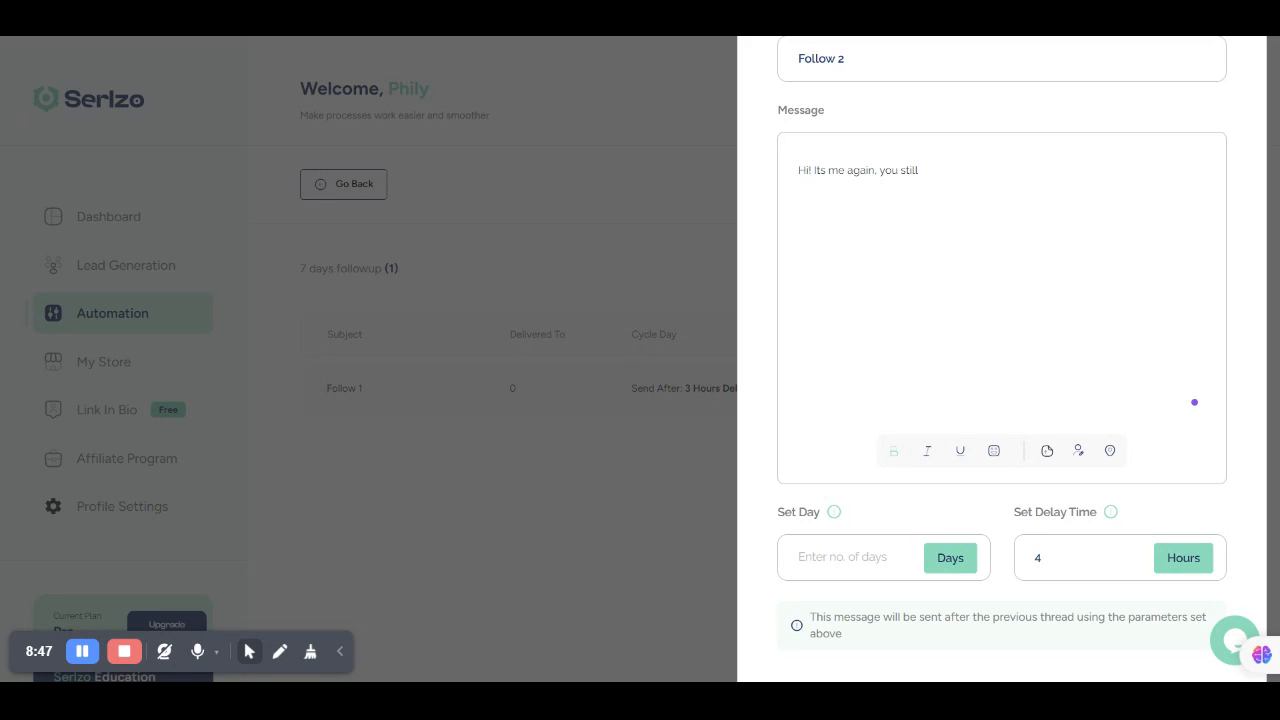
pyautogui.scroll(-2, 1000, 400)
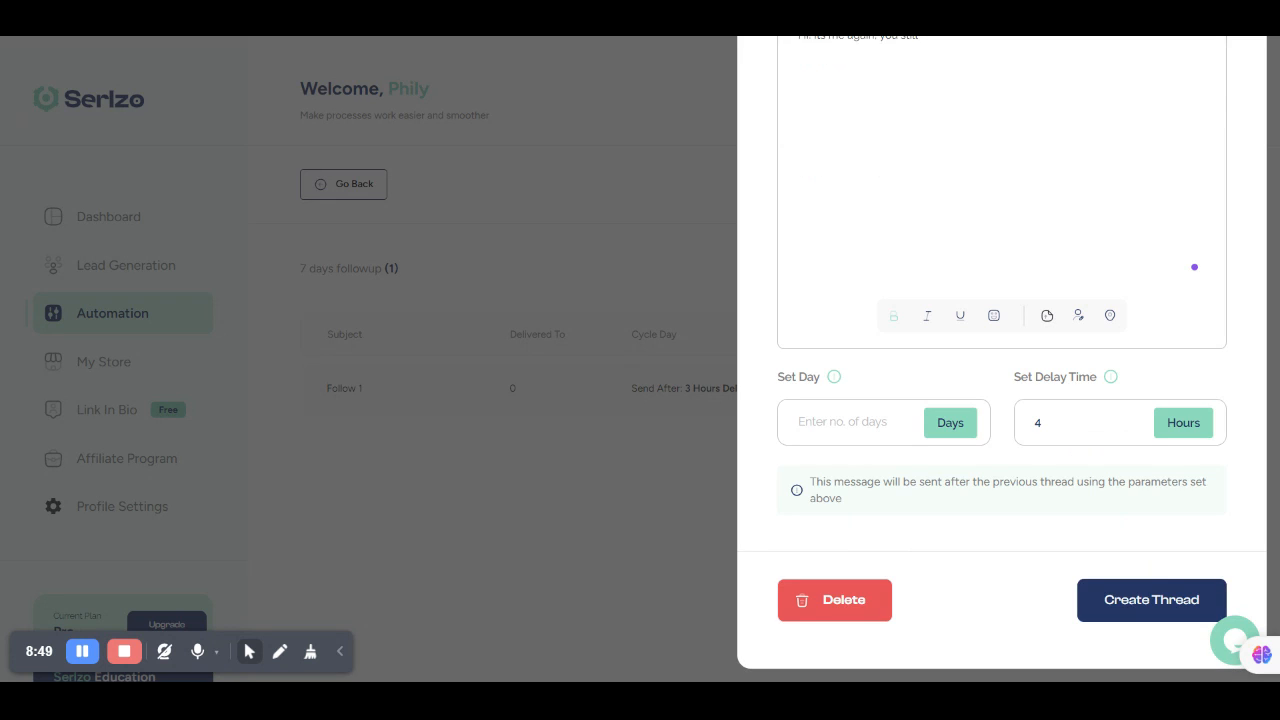
pyautogui.click(1131, 609)
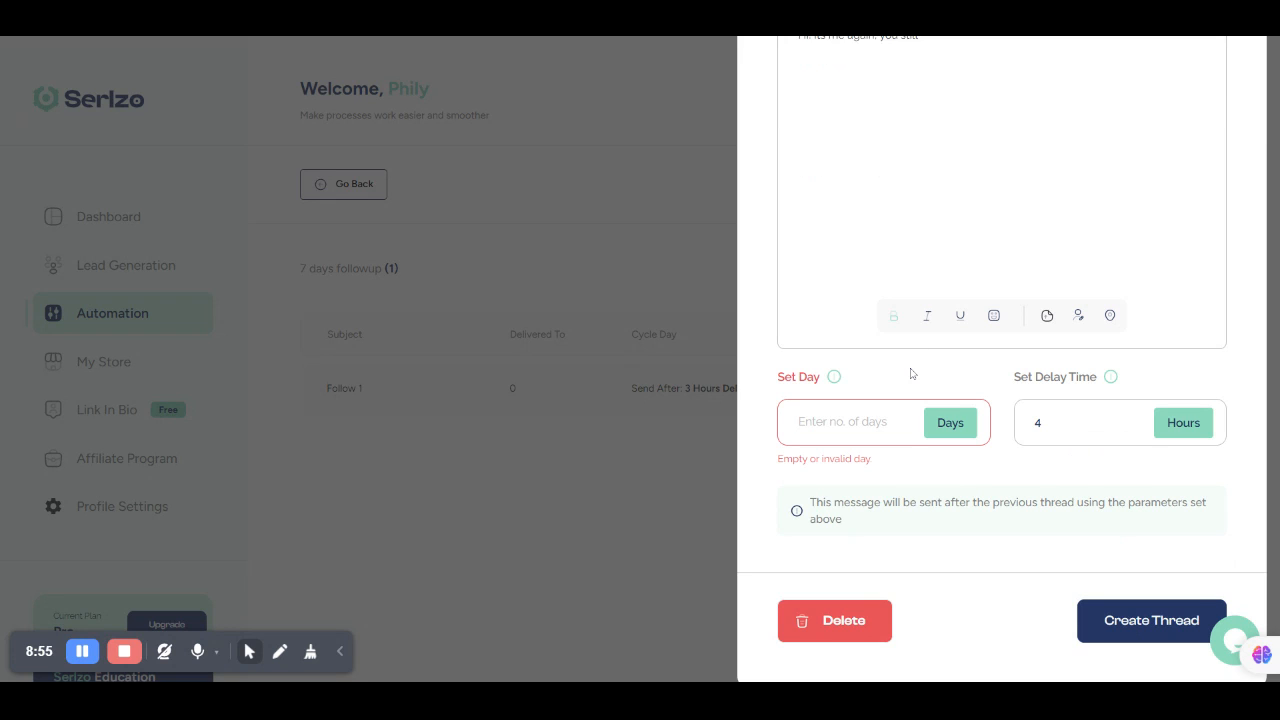
pyautogui.doubleClick(876, 422)
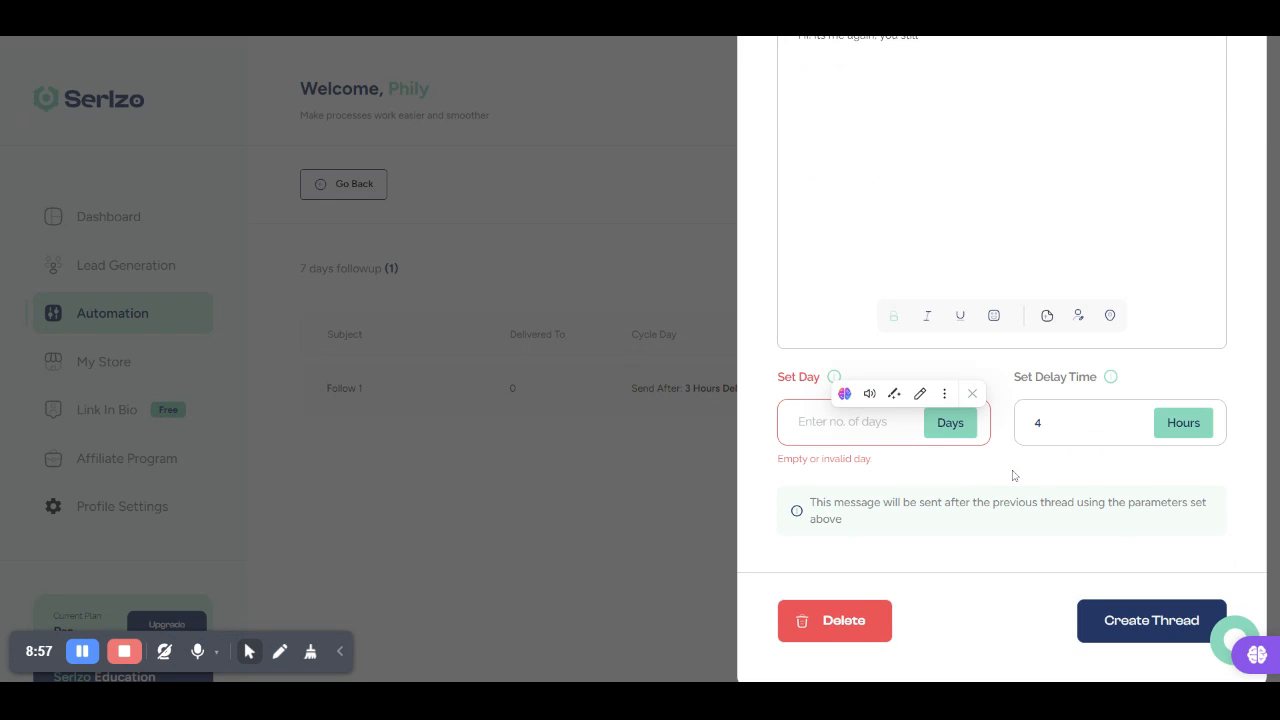
pyautogui.write('0')
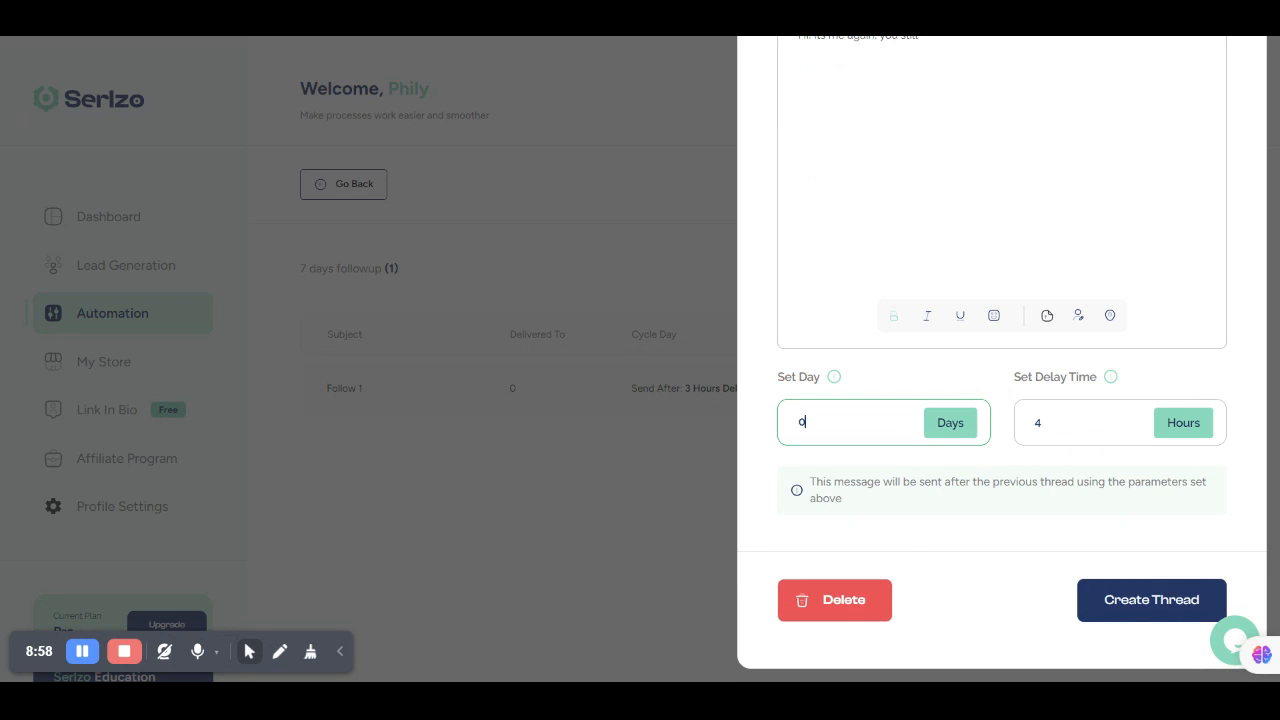
pyautogui.click(1138, 595)
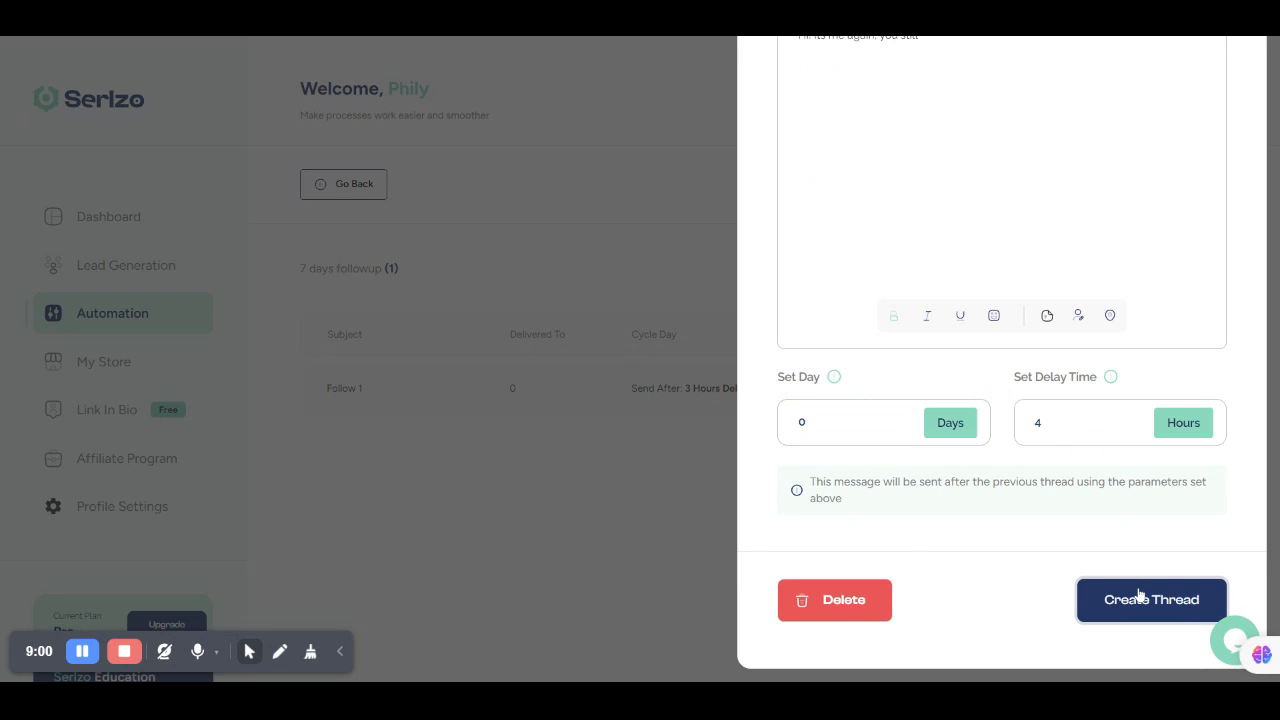